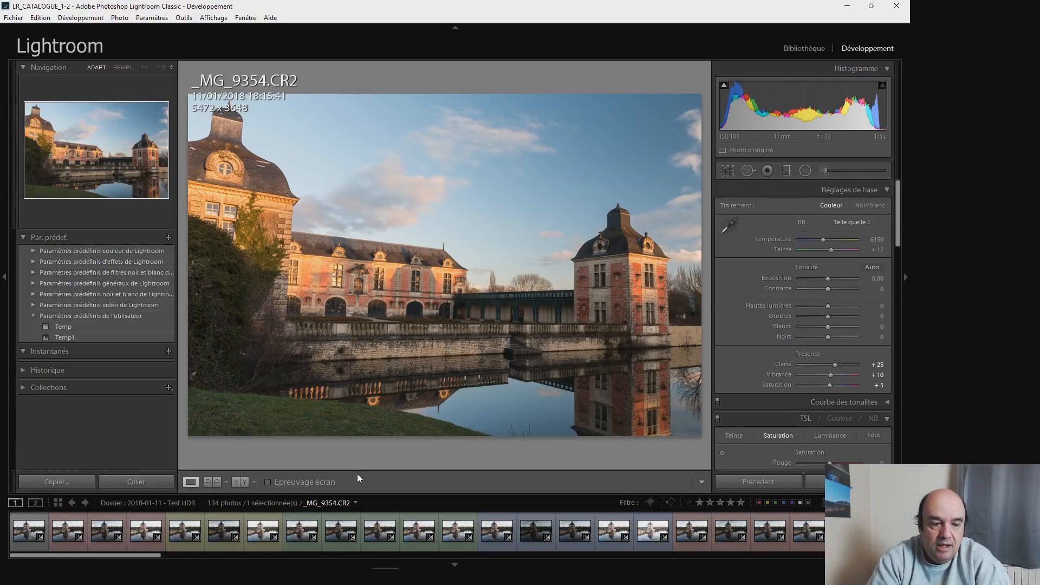
Step: Look at the bracketed exposures _MG_9303.CR2, _MG_9304.CR2 and _MG_9305.CR2 and select all three together
{"action": "left_click", "coordinate": [78, 521]}
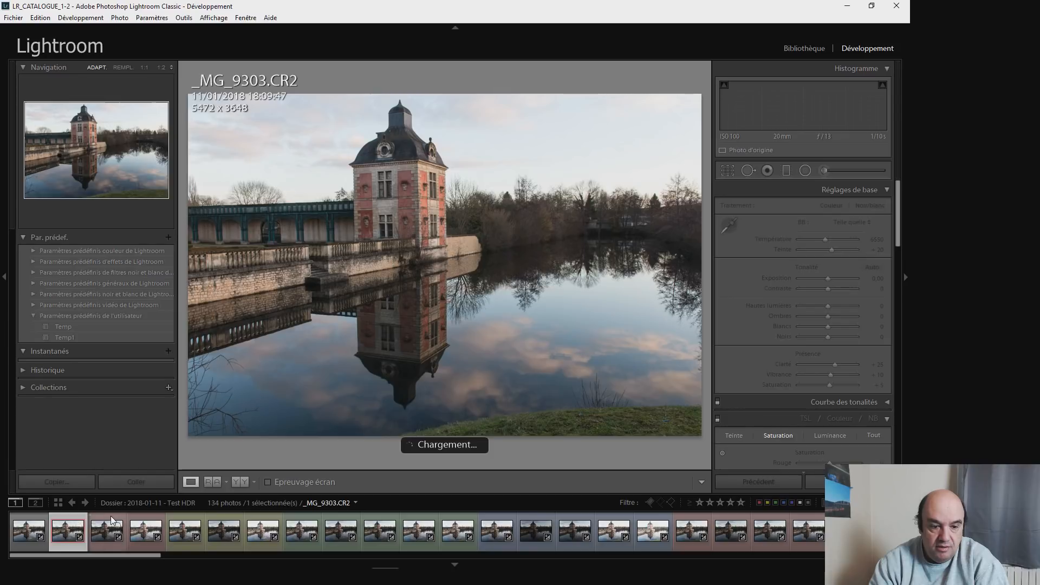
{"action": "left_click", "coordinate": [113, 521]}
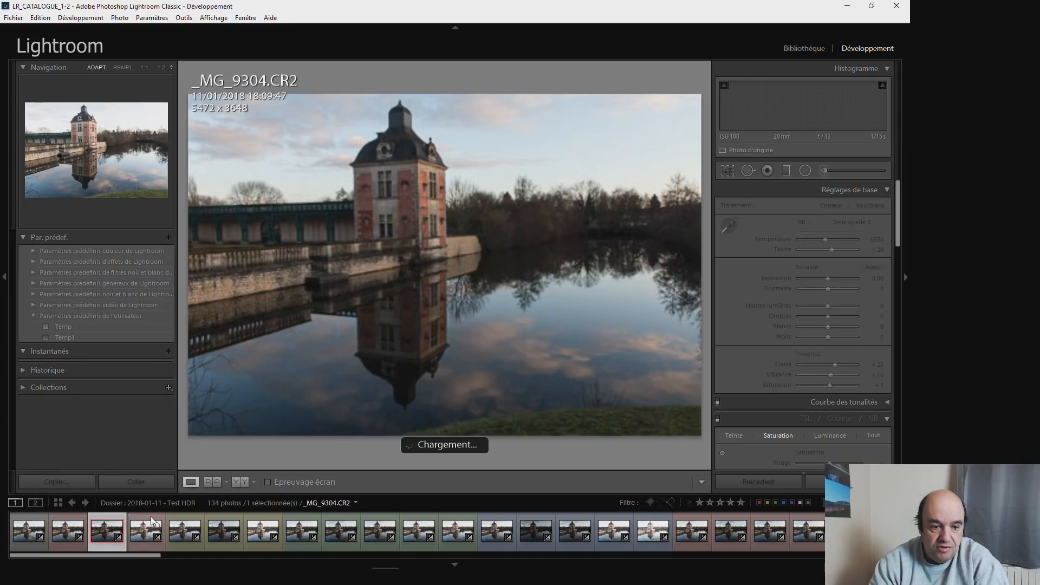
{"action": "left_click", "coordinate": [150, 517]}
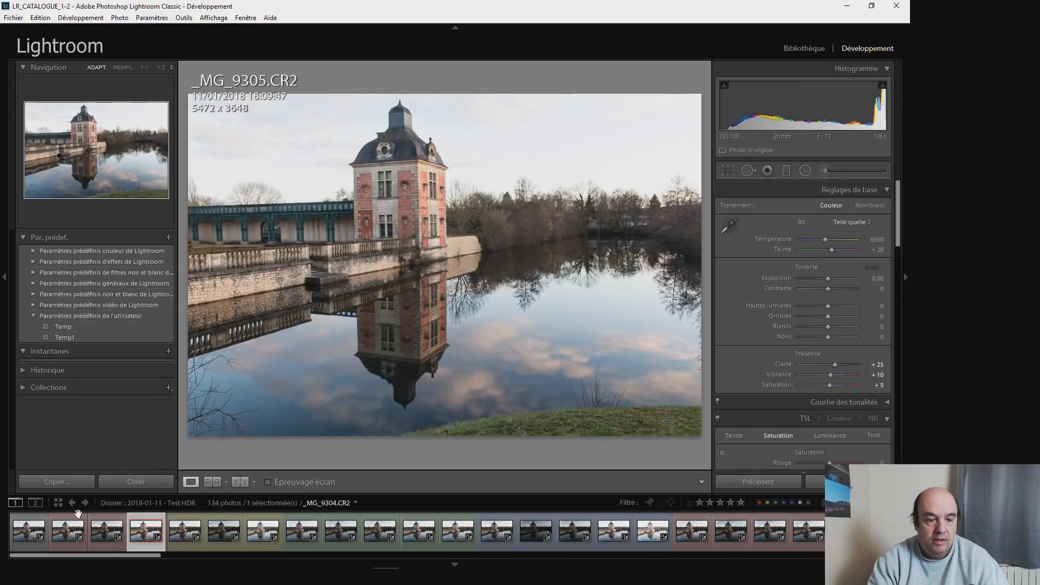
{"action": "left_click", "coordinate": [77, 514], "text": "shift"}
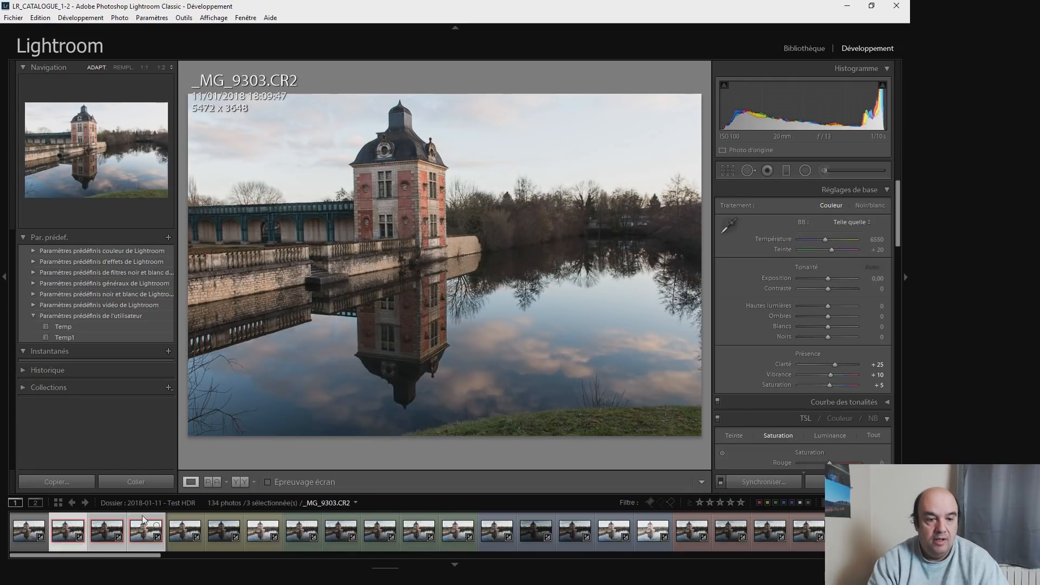
{"action": "left_click", "coordinate": [144, 519]}
Step: Merge the three selected photos into an HDR image with Paramètres automatiques turned off
{"action": "left_click", "coordinate": [119, 17]}
{"action": "mouse_move", "coordinate": [267, 86]}
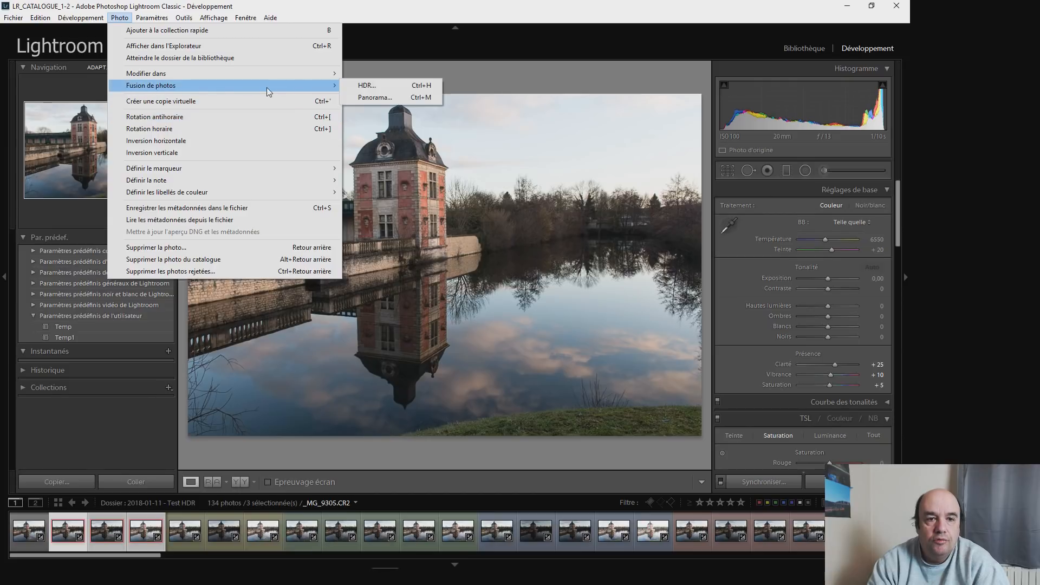
{"action": "left_click", "coordinate": [364, 85]}
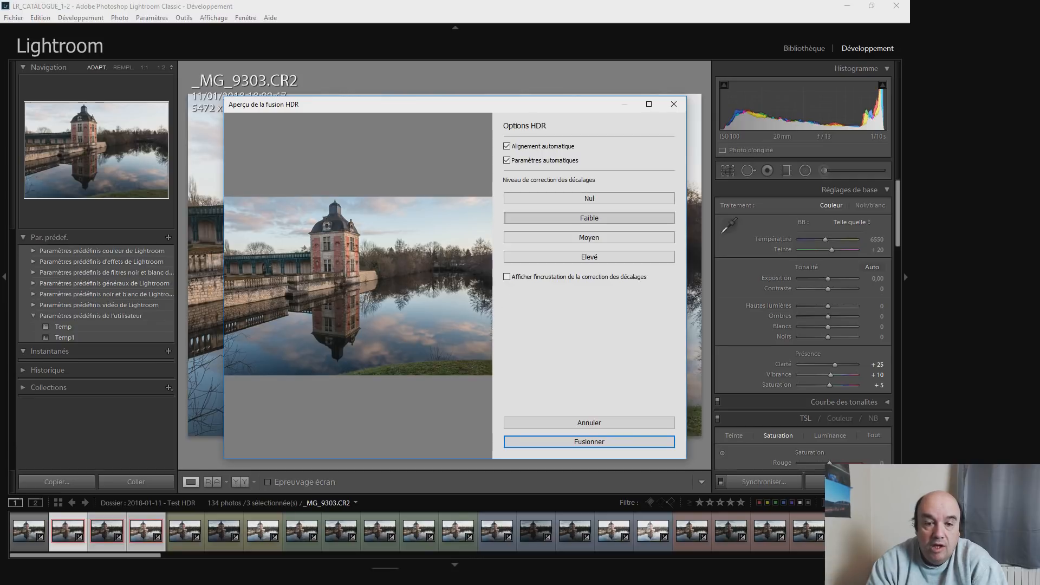
{"action": "left_click", "coordinate": [508, 161]}
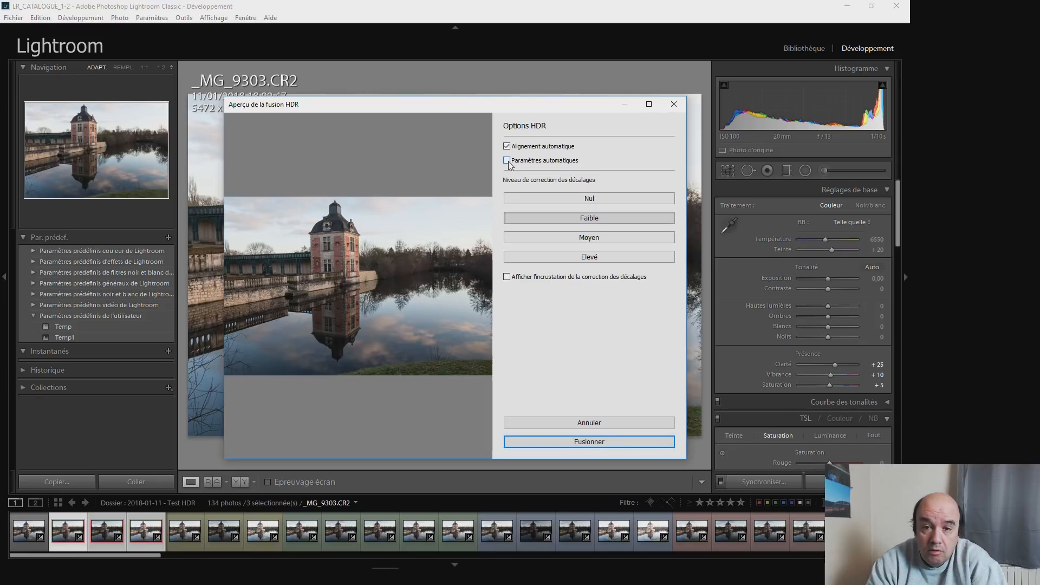
{"action": "left_click", "coordinate": [588, 443]}
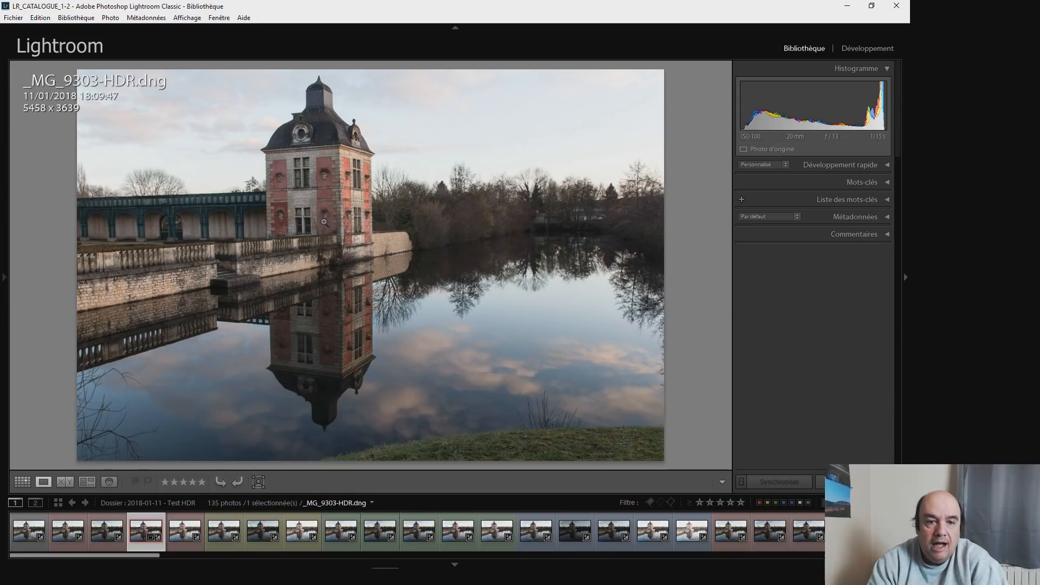
Step: Compare the source exposures _MG_9303.CR2, _MG_9304.CR2 and _MG_9305.CR2 with the merged _MG_9303-HDR.dng
{"action": "left_click", "coordinate": [75, 520]}
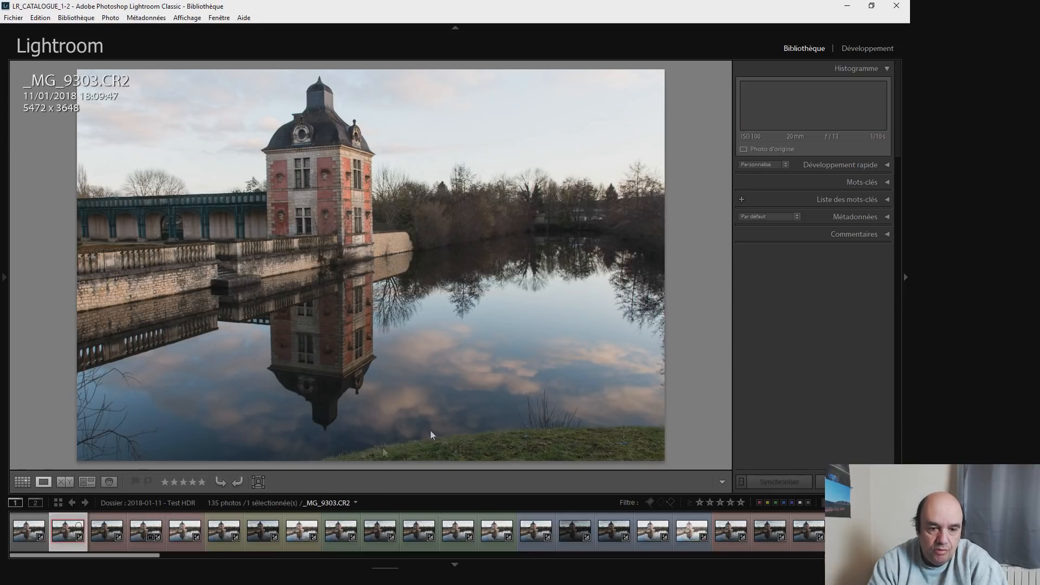
{"action": "left_click", "coordinate": [112, 519]}
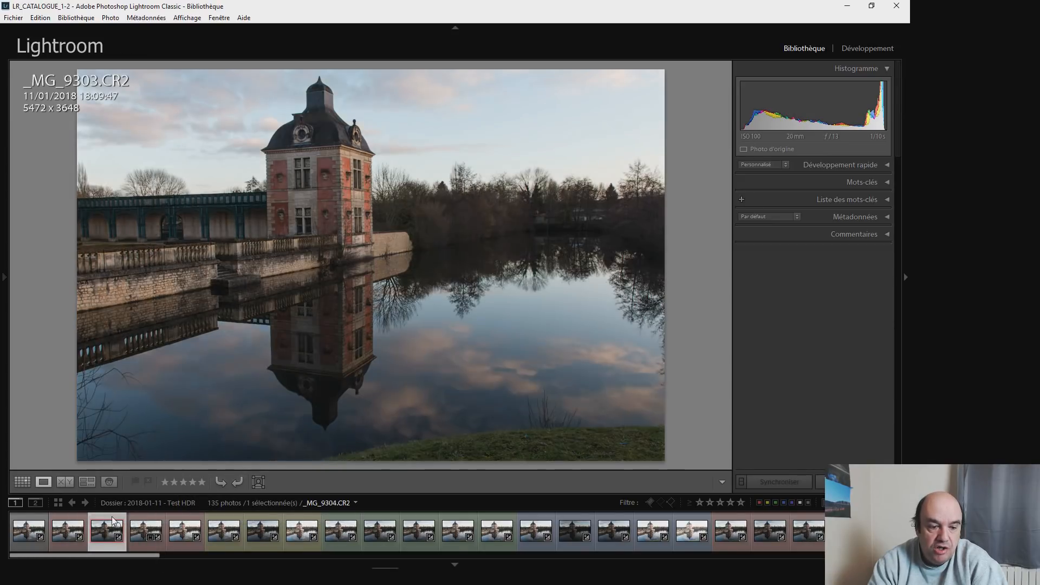
{"action": "left_click", "coordinate": [145, 518]}
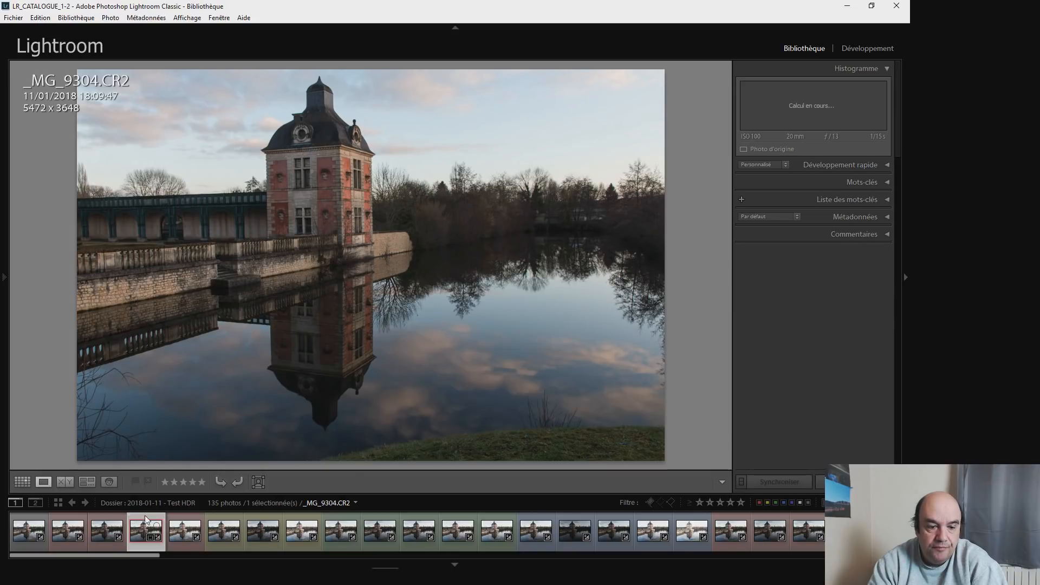
{"action": "left_click", "coordinate": [182, 517]}
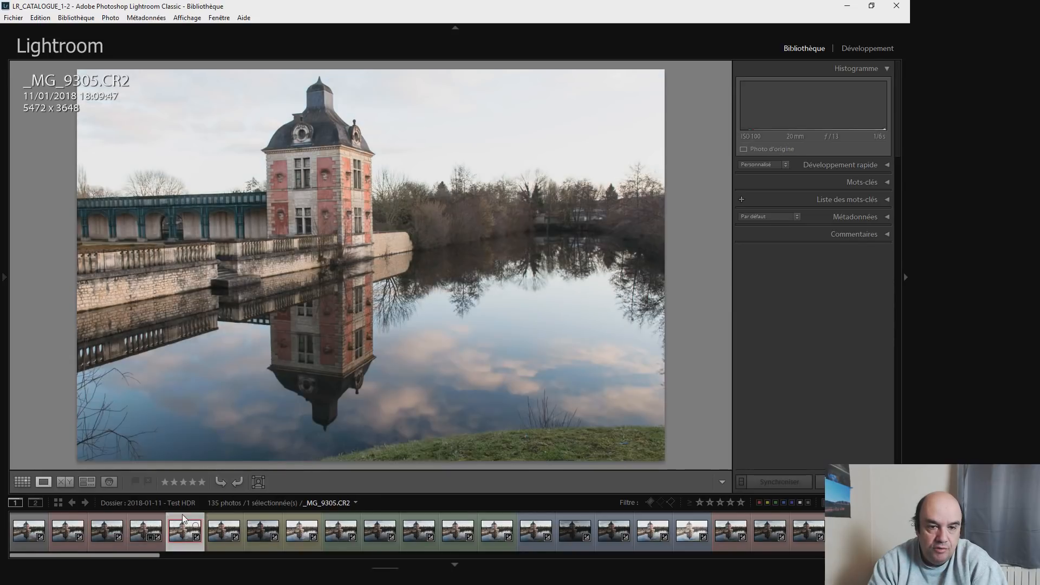
{"action": "left_click", "coordinate": [157, 519]}
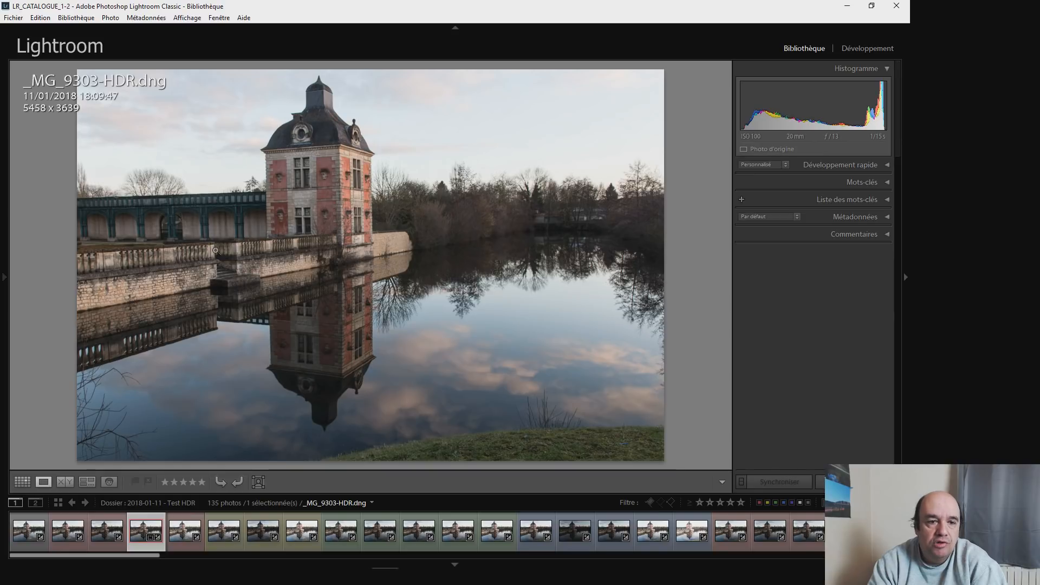
{"action": "left_click", "coordinate": [327, 161]}
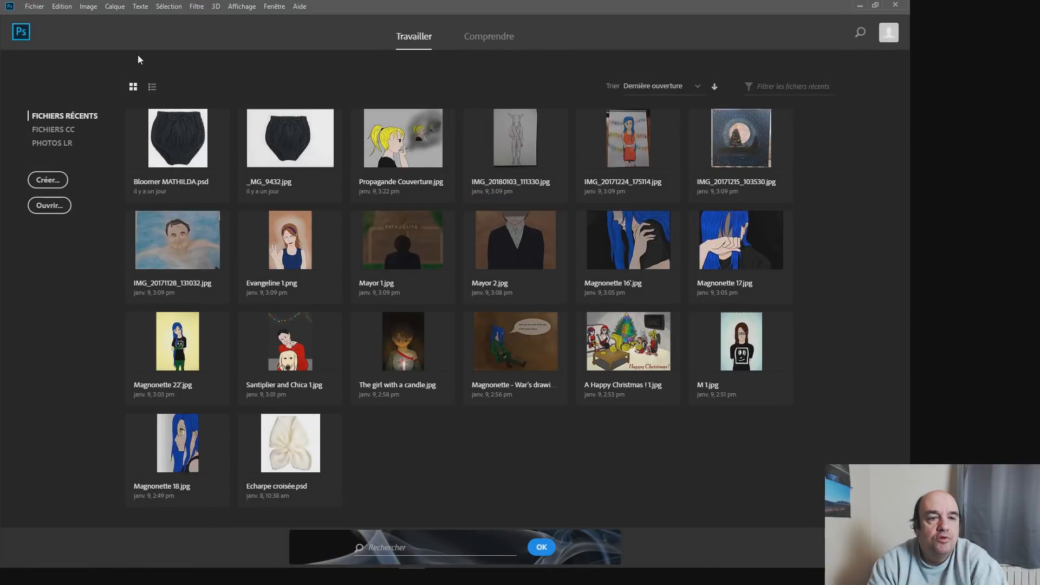
Step: In Photoshop, load _MG_9303.CR2, _MG_9304.CR2 and _MG_9305.CR2 into Fusion HDR Pro, keeping automatic alignment of the source images
{"action": "left_click", "coordinate": [34, 8]}
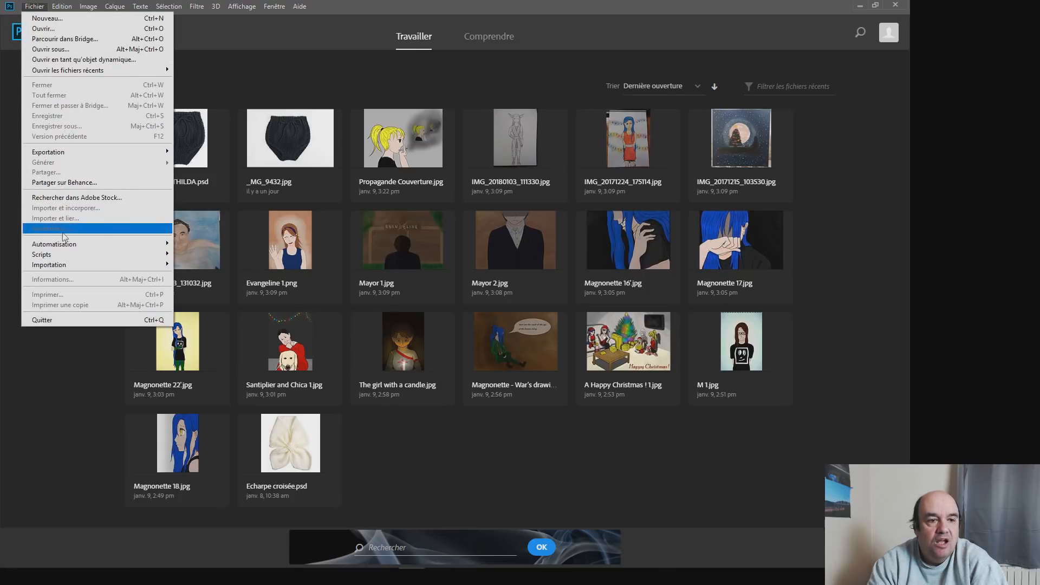
{"action": "mouse_move", "coordinate": [72, 250]}
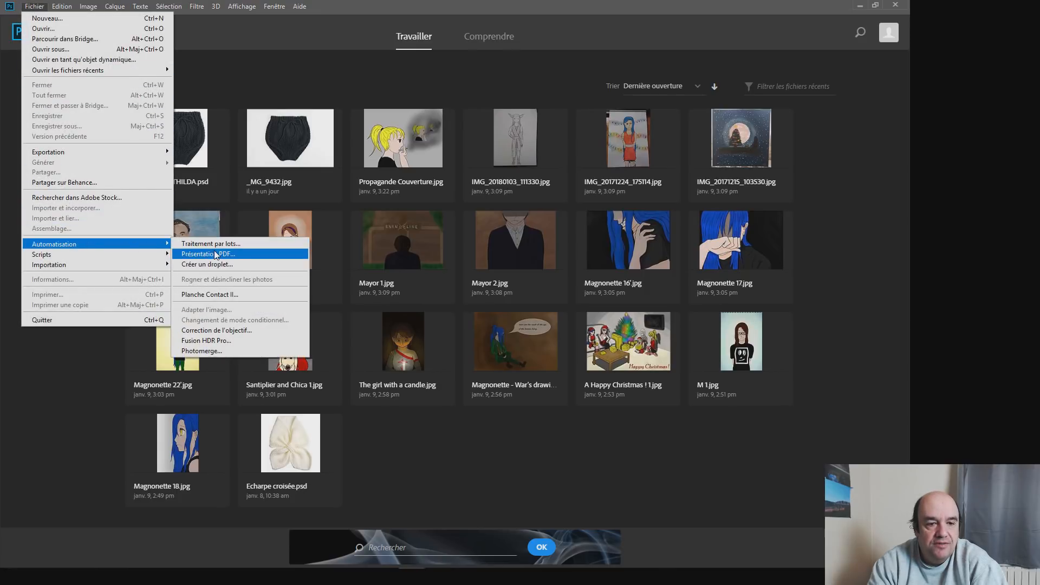
{"action": "left_click", "coordinate": [233, 343]}
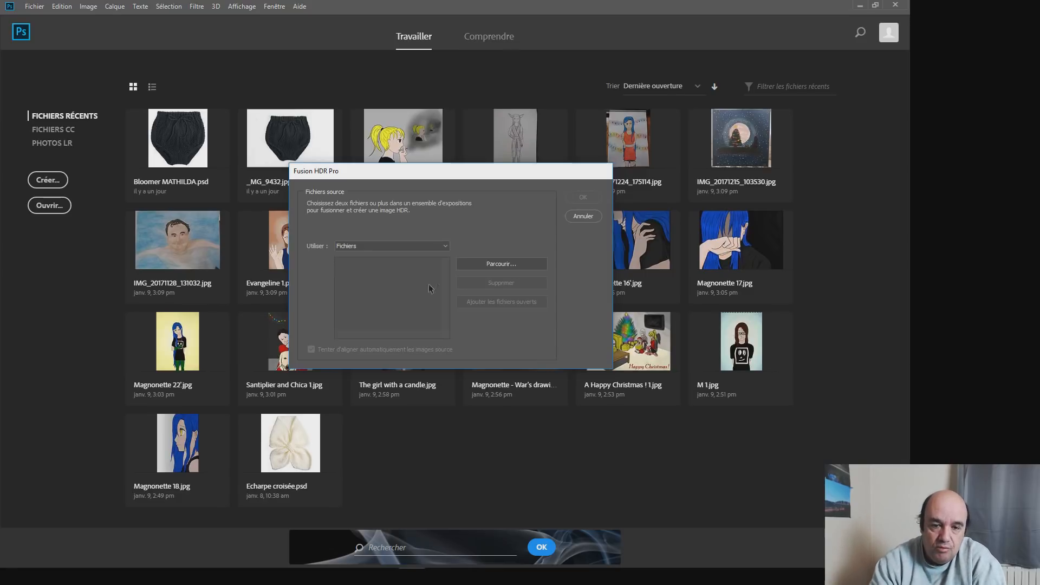
{"action": "left_click", "coordinate": [503, 265]}
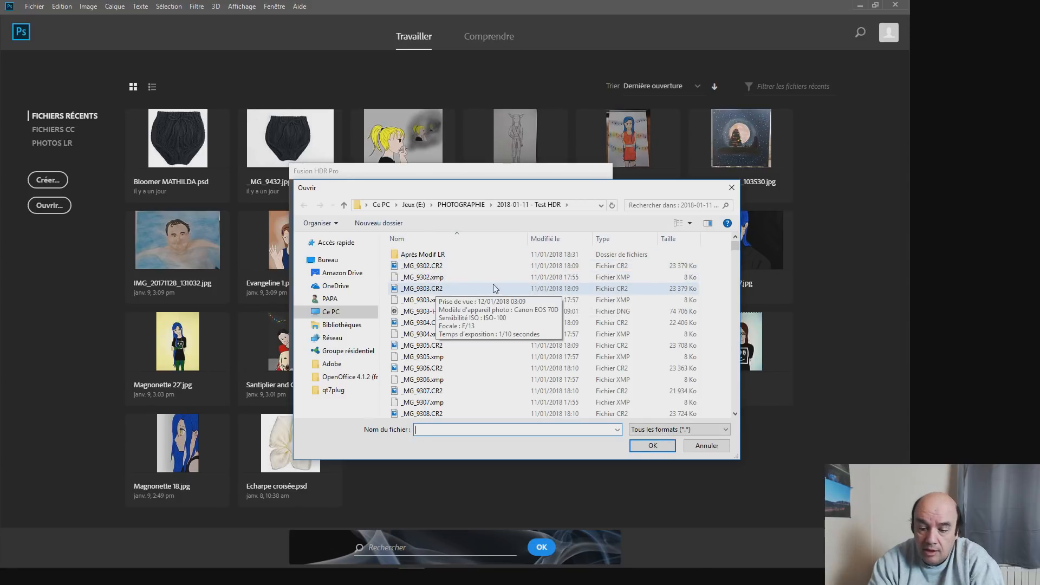
{"action": "left_click", "coordinate": [428, 289]}
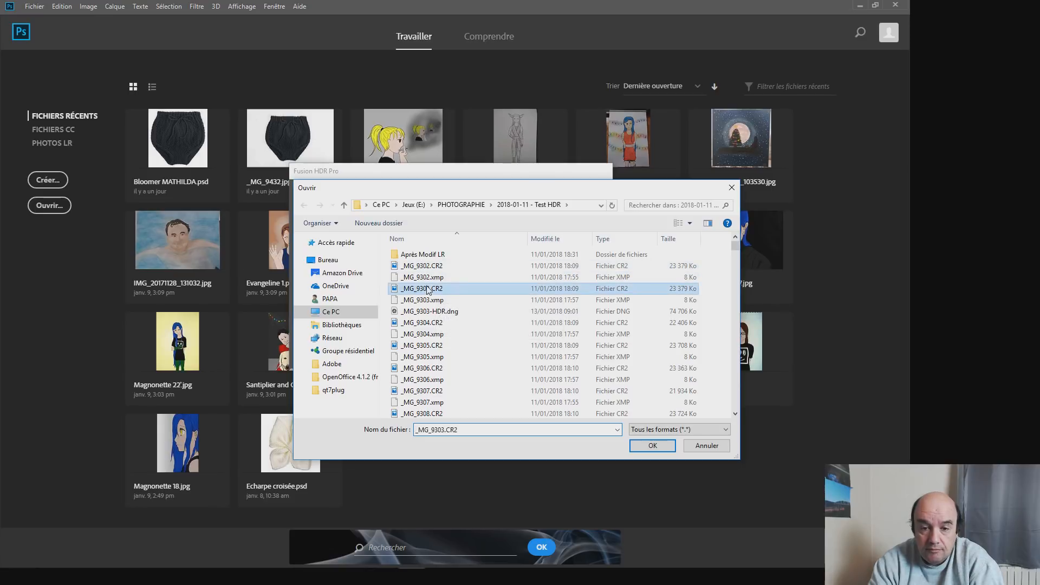
{"action": "left_click", "coordinate": [428, 324], "text": "ctrl"}
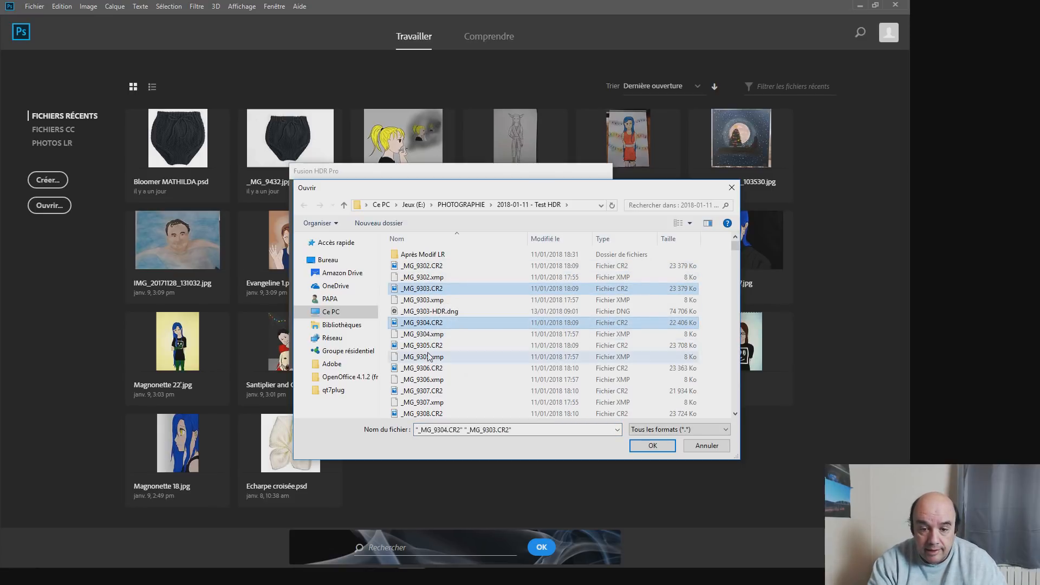
{"action": "left_click", "coordinate": [652, 445]}
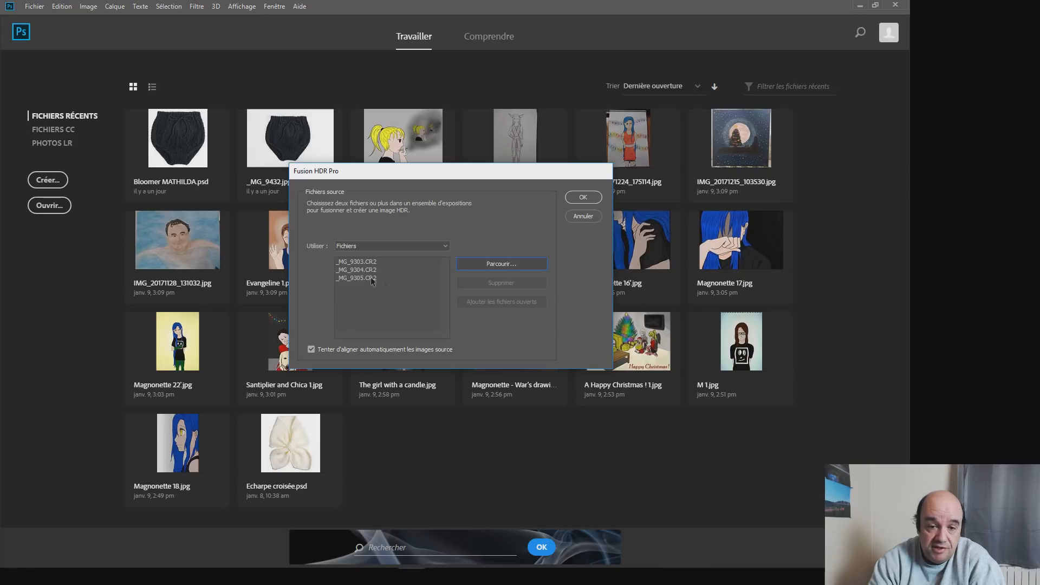
{"action": "left_click", "coordinate": [577, 199]}
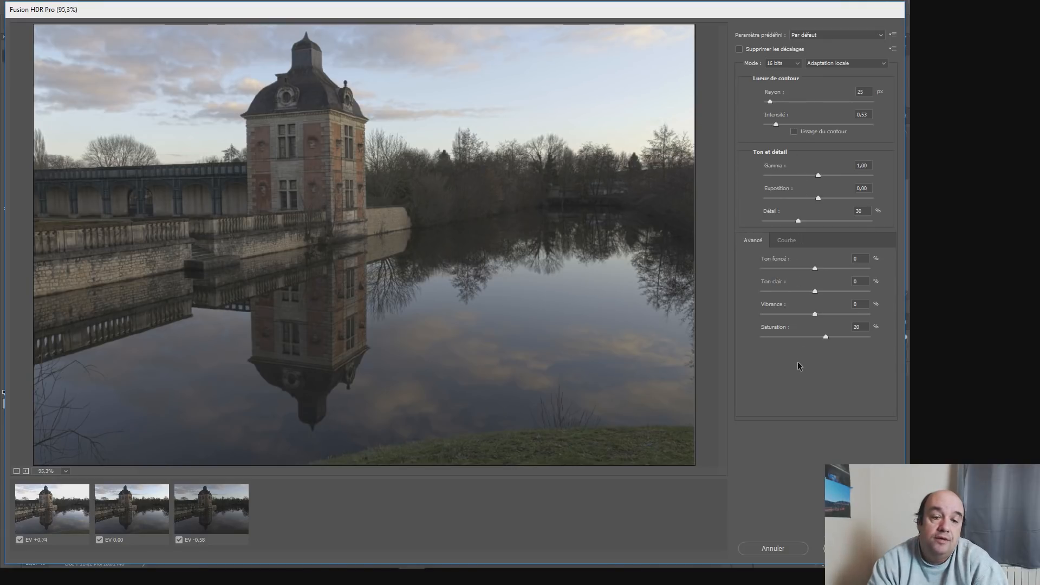
Step: Try the Faible contraste monochromatique and Contraste élevé surréaliste presets on the merge and restore Par défaut
{"action": "left_click", "coordinate": [881, 37]}
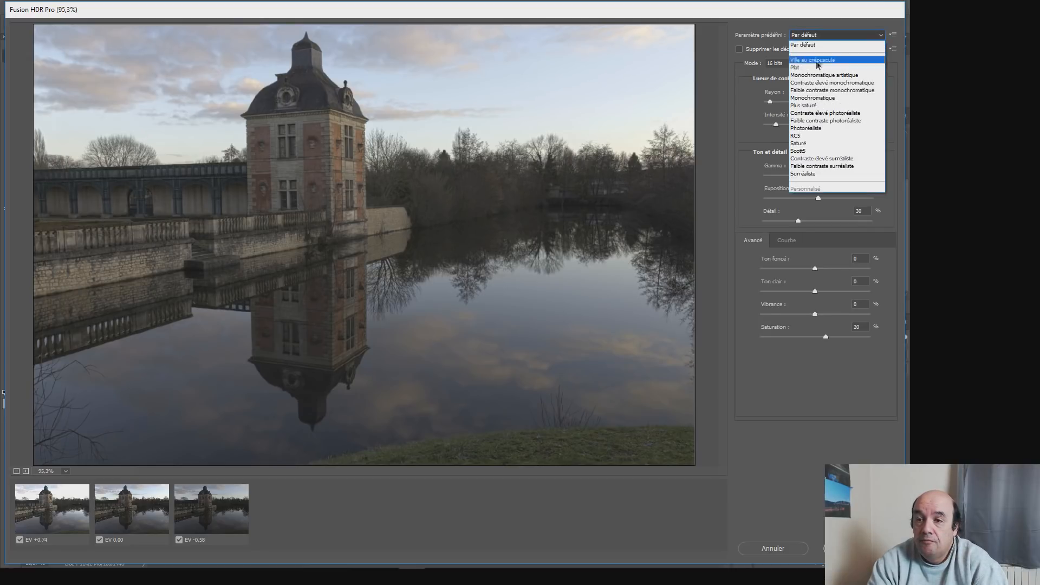
{"action": "left_click", "coordinate": [822, 91]}
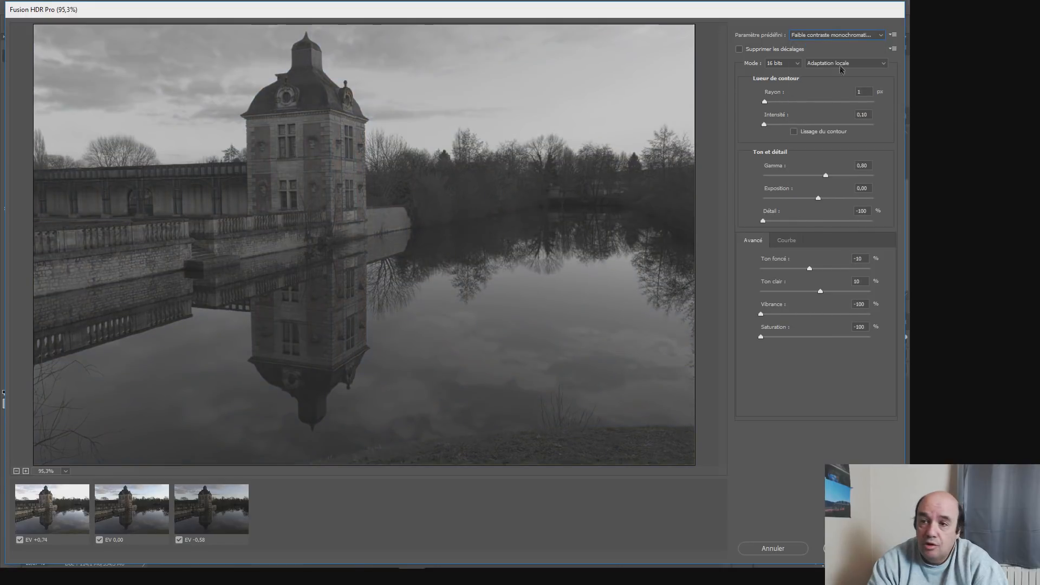
{"action": "left_click", "coordinate": [878, 36]}
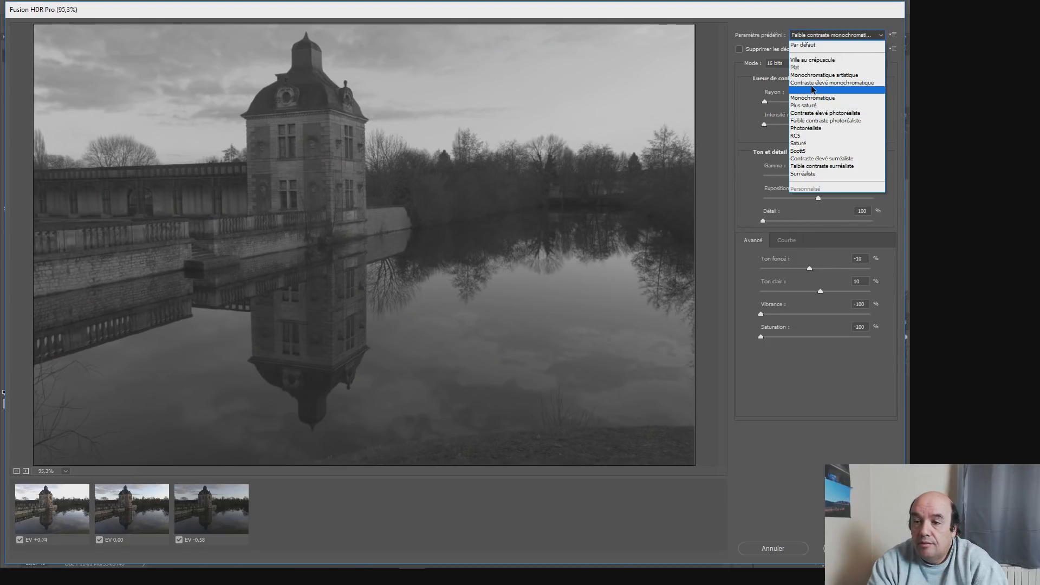
{"action": "left_click", "coordinate": [799, 159]}
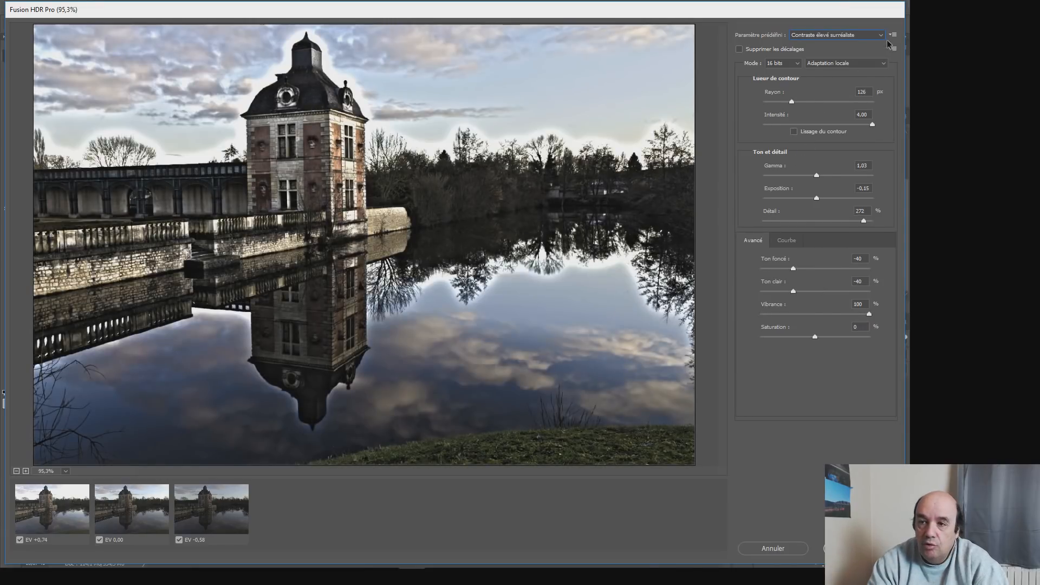
{"action": "left_click", "coordinate": [881, 36]}
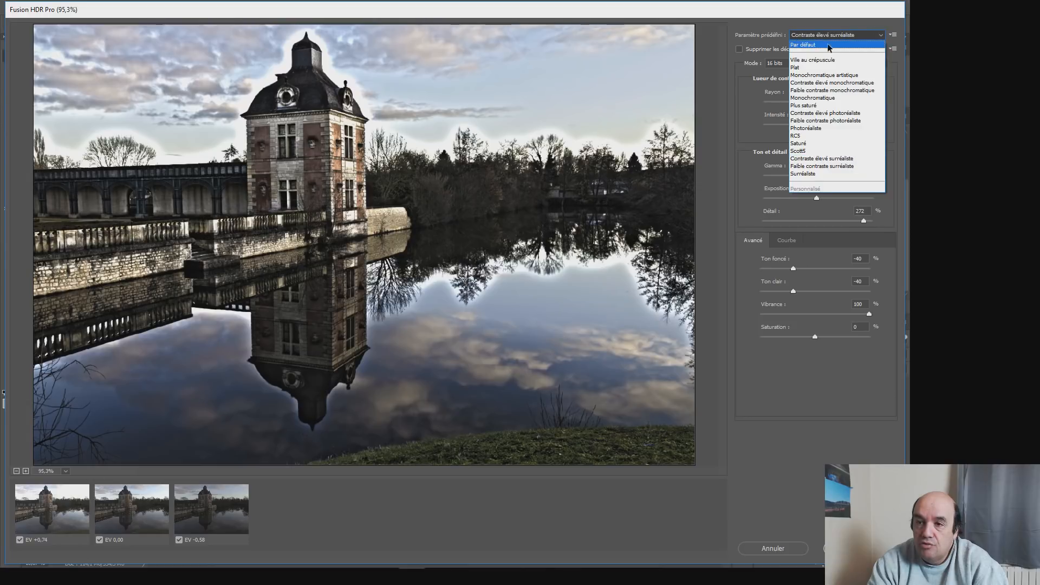
{"action": "left_click", "coordinate": [807, 43]}
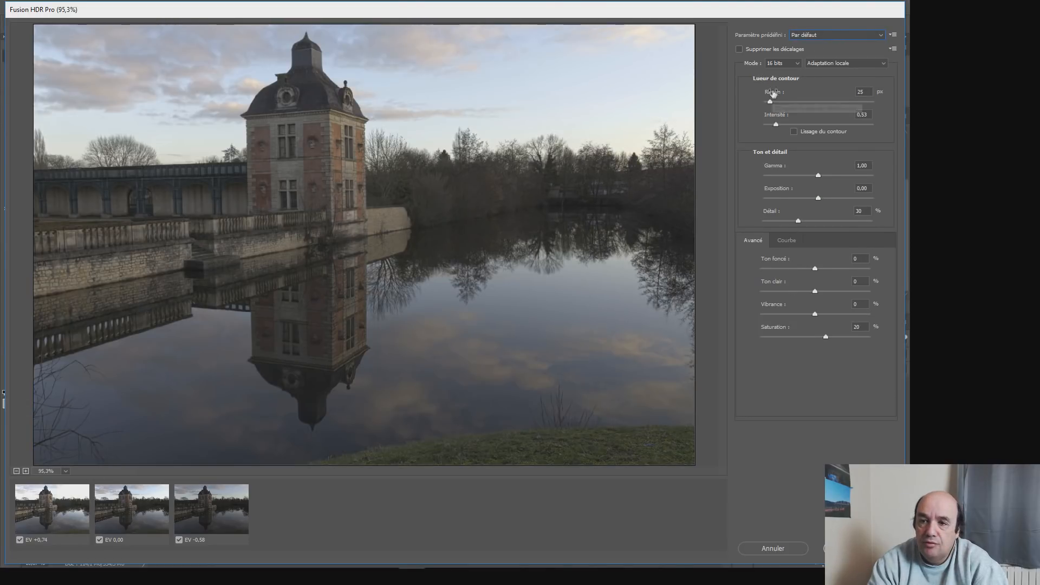
Step: Set the edge glow radius to 53 px, gamma to 1,00 and exposure to 0,70, and accept the HDR merge
{"action": "left_click_drag", "start_coordinate": [770, 103], "coordinate": [776, 102]}
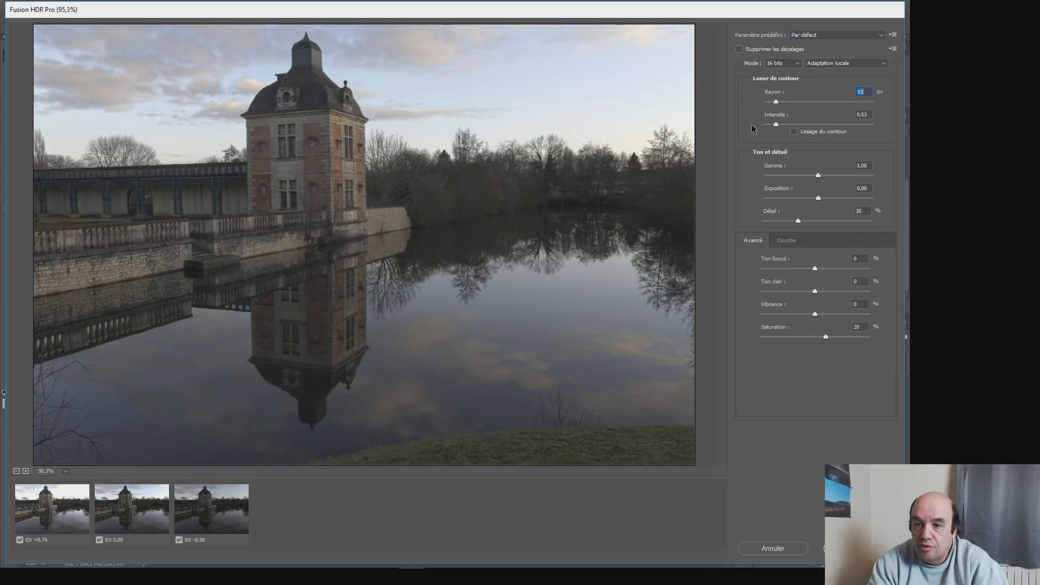
{"action": "left_click", "coordinate": [819, 175]}
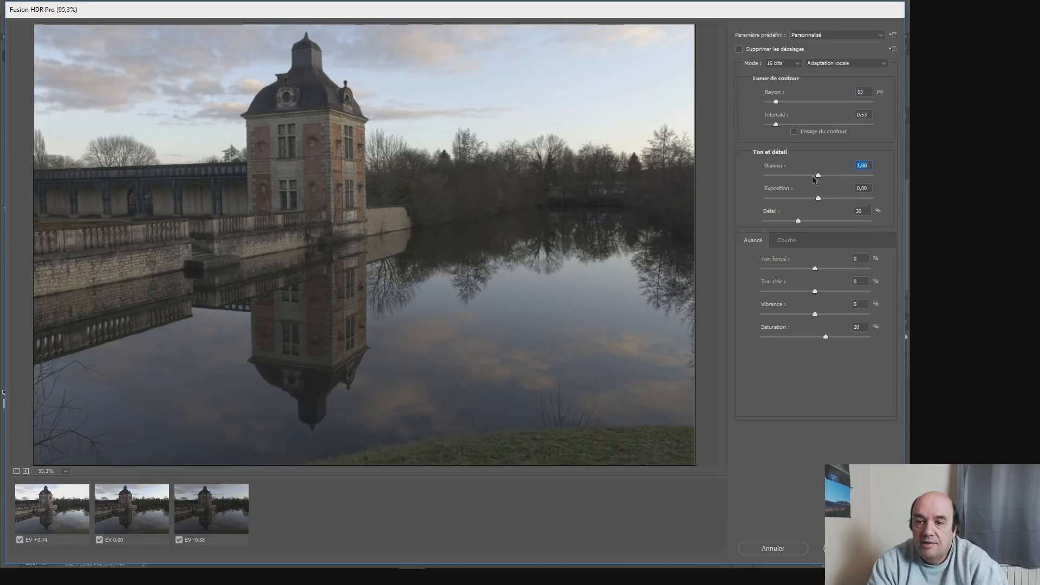
{"action": "left_click_drag", "start_coordinate": [811, 176], "coordinate": [818, 175]}
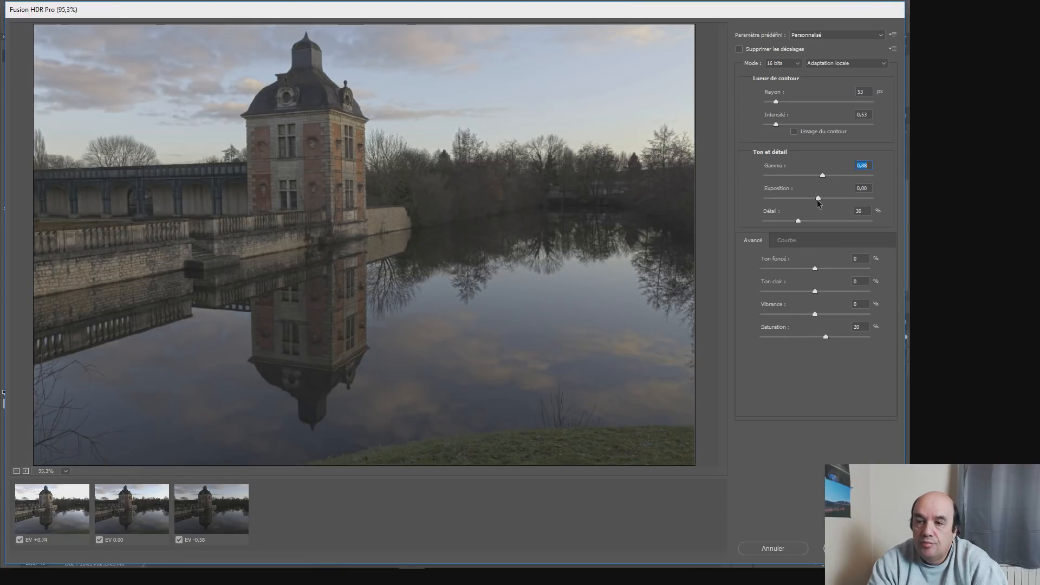
{"action": "left_click_drag", "start_coordinate": [820, 199], "coordinate": [822, 199]}
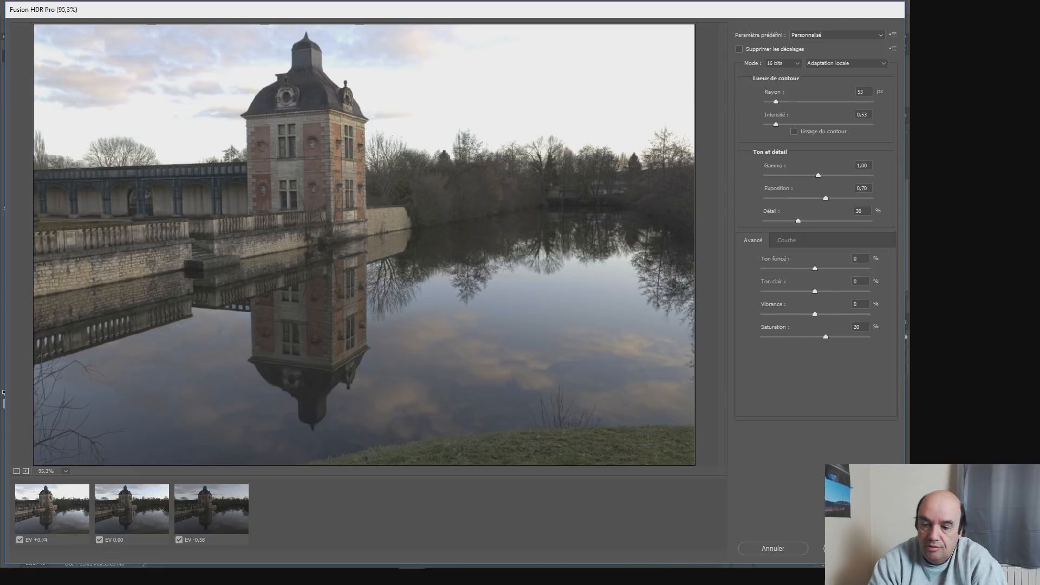
{"action": "left_click", "coordinate": [859, 548]}
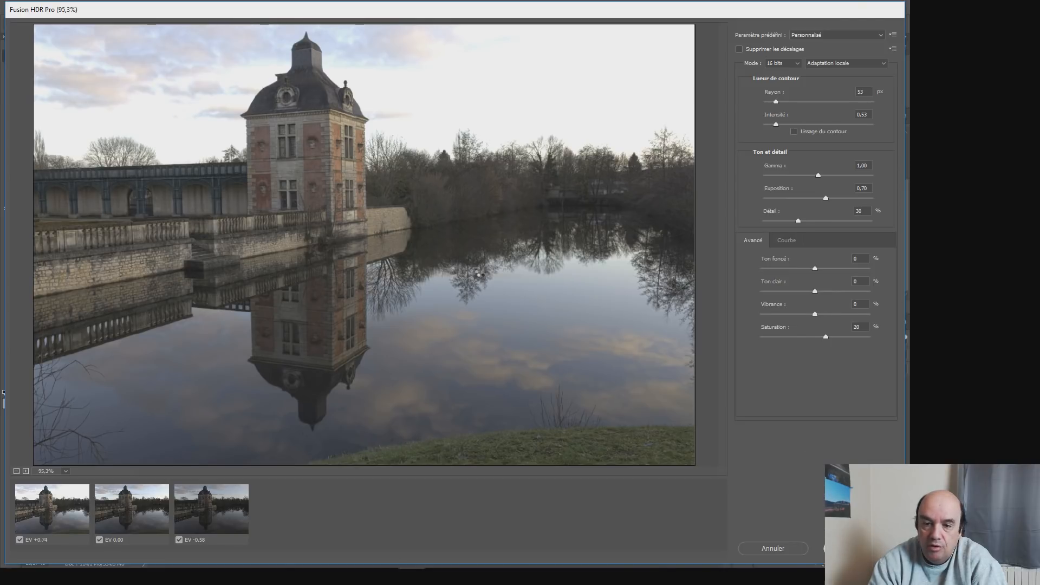
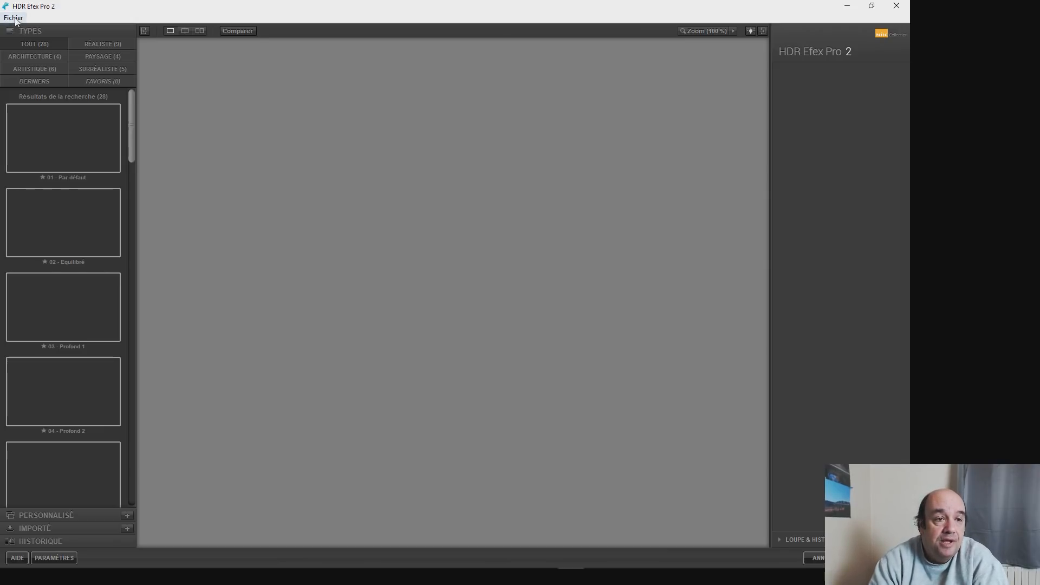
Step: Open the seven exposures _MG_9354.jpg to _MG_9360.jpg and merge them into an HDR image after slightly shifting the preview exposure
{"action": "left_click", "coordinate": [15, 18]}
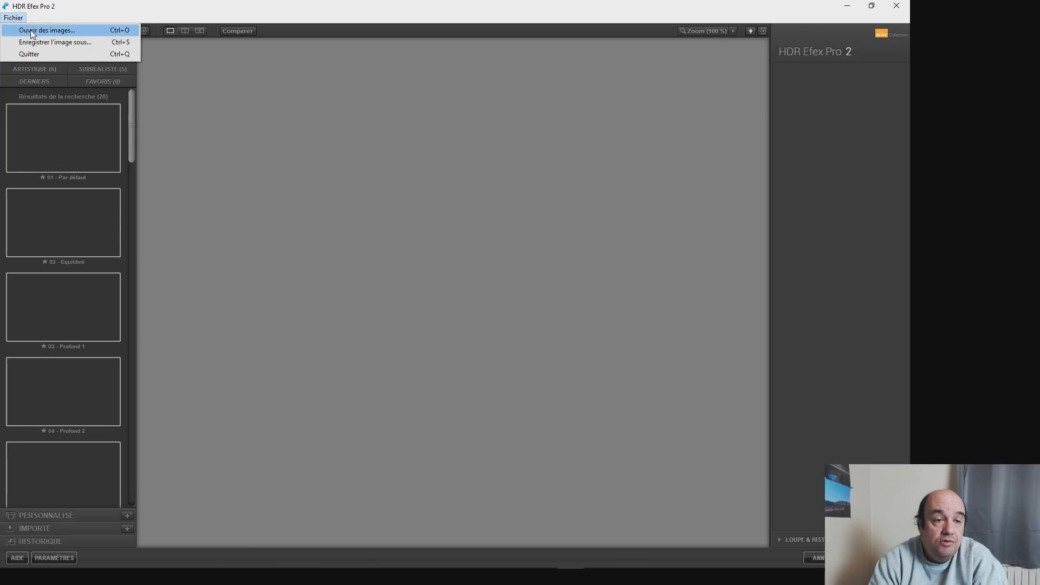
{"action": "left_click", "coordinate": [31, 31]}
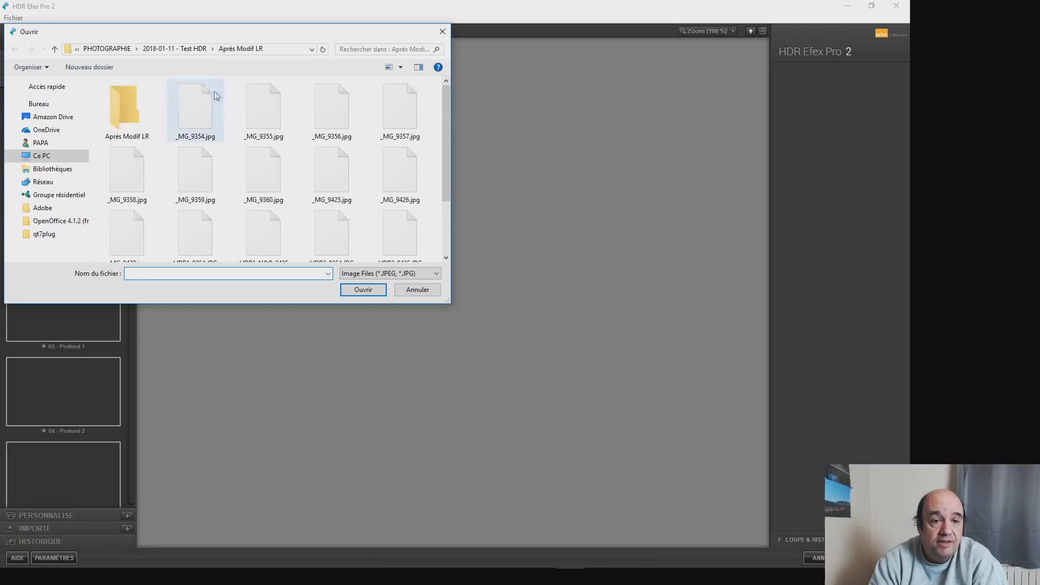
{"action": "left_click", "coordinate": [185, 115]}
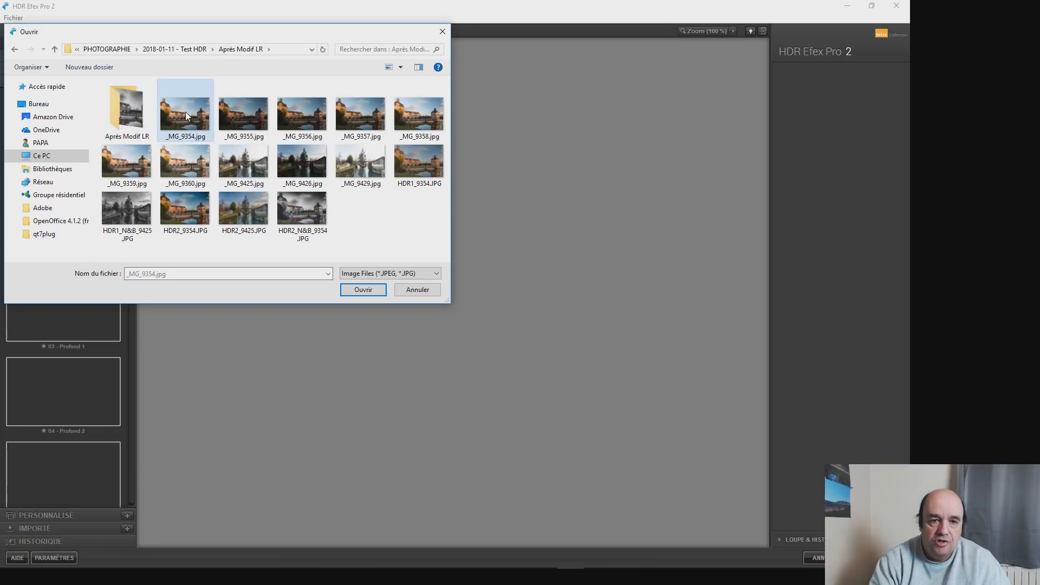
{"action": "left_click", "coordinate": [243, 117], "text": "ctrl"}
{"action": "left_click", "coordinate": [298, 122], "text": "ctrl"}
{"action": "left_click", "coordinate": [357, 126], "text": "ctrl"}
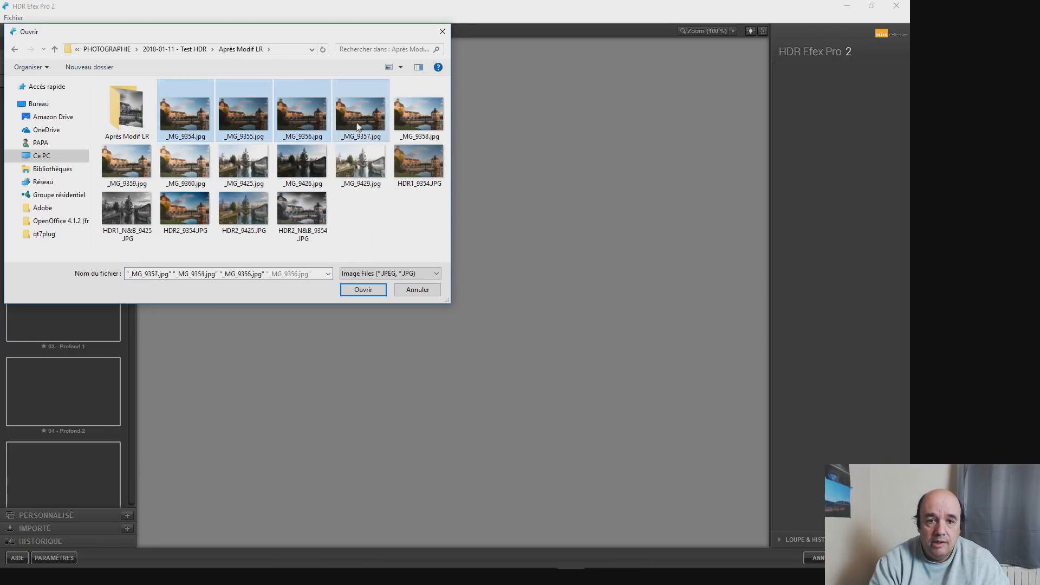
{"action": "left_click", "coordinate": [417, 115], "text": "ctrl"}
{"action": "left_click", "coordinate": [115, 165], "text": "ctrl"}
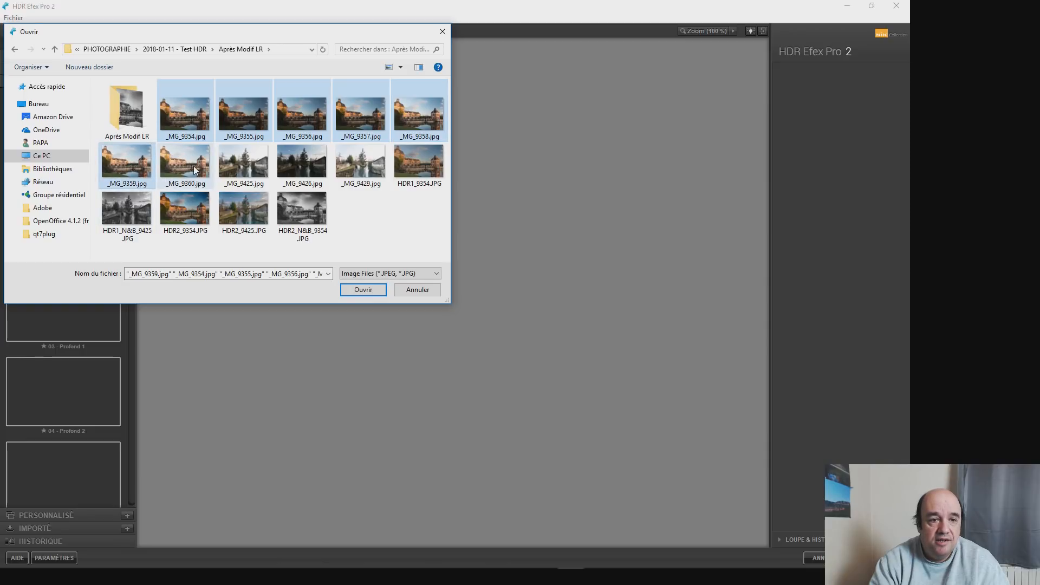
{"action": "left_click", "coordinate": [363, 289]}
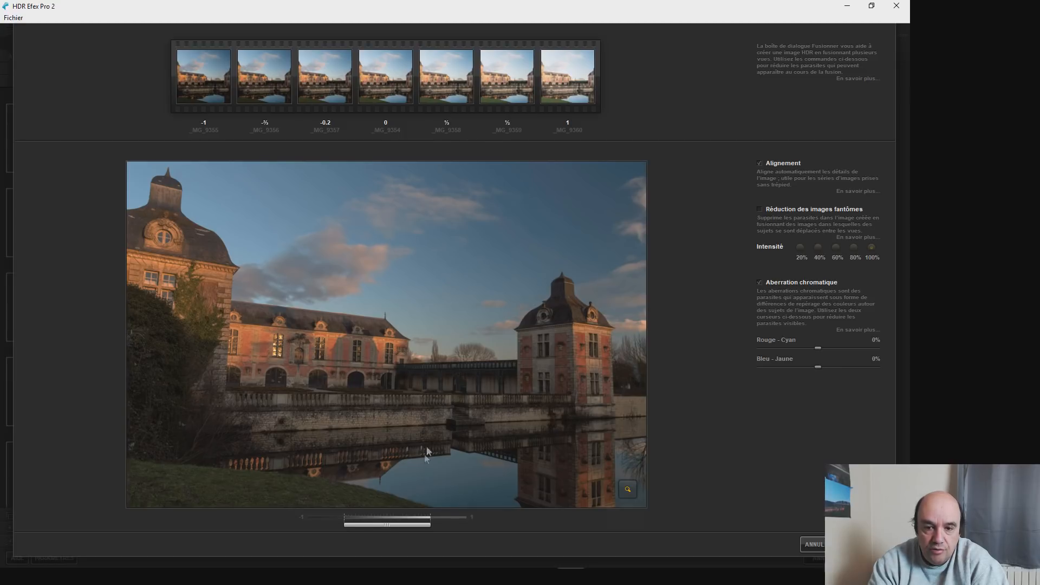
{"action": "left_click_drag", "start_coordinate": [421, 525], "coordinate": [430, 525]}
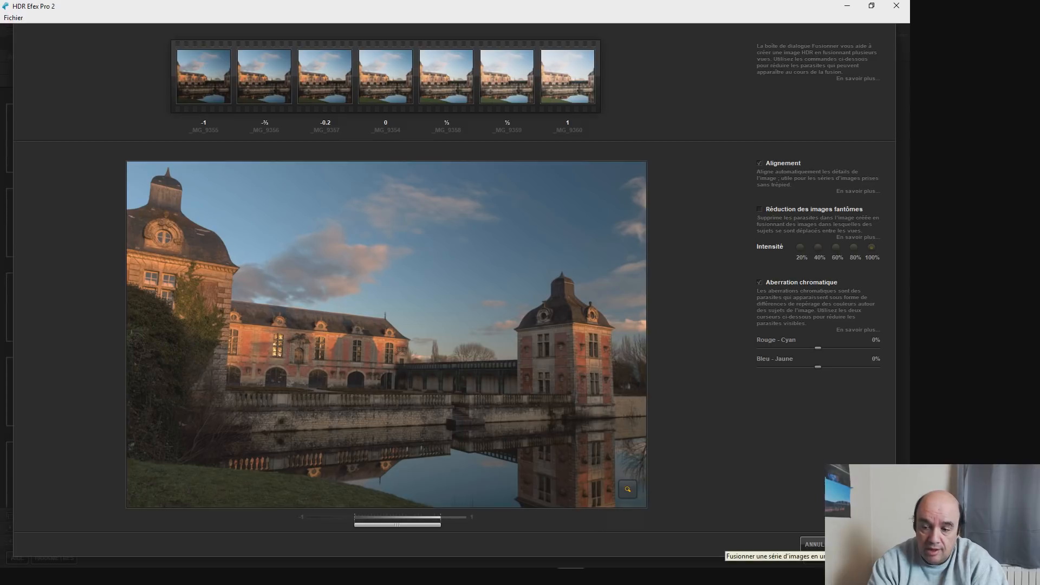
{"action": "left_click", "coordinate": [867, 544]}
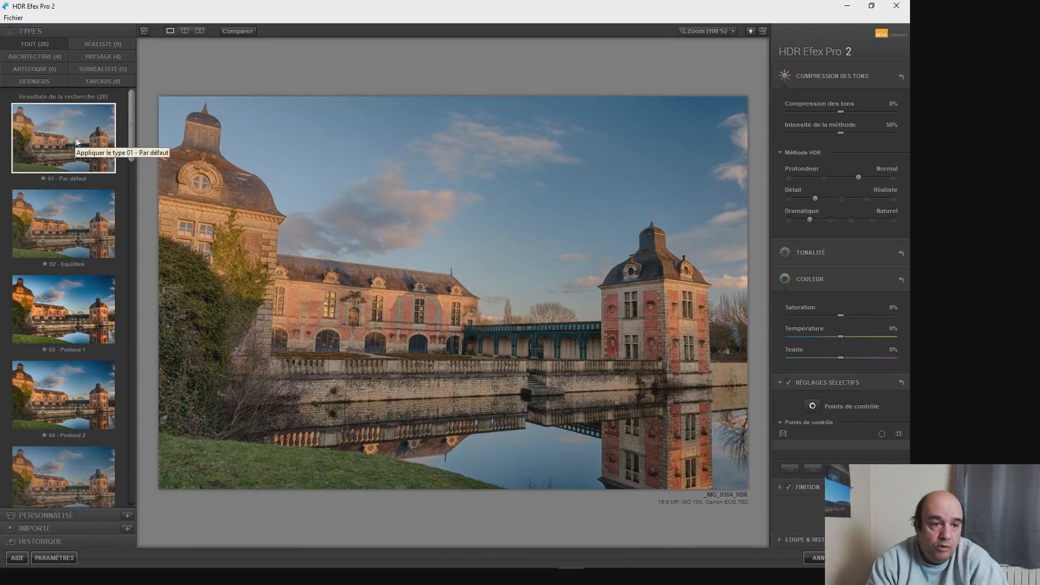
Step: Try the 02 - Équilibré, 03 - Profond 1 and 04 - Profond 2 presets on the merged château image
{"action": "left_click", "coordinate": [70, 230]}
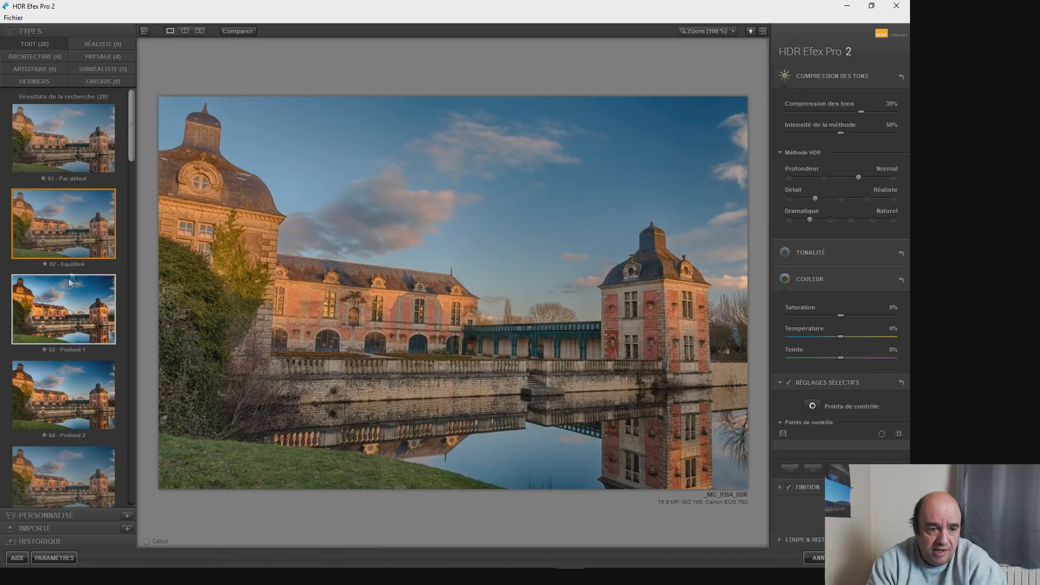
{"action": "left_click", "coordinate": [68, 294]}
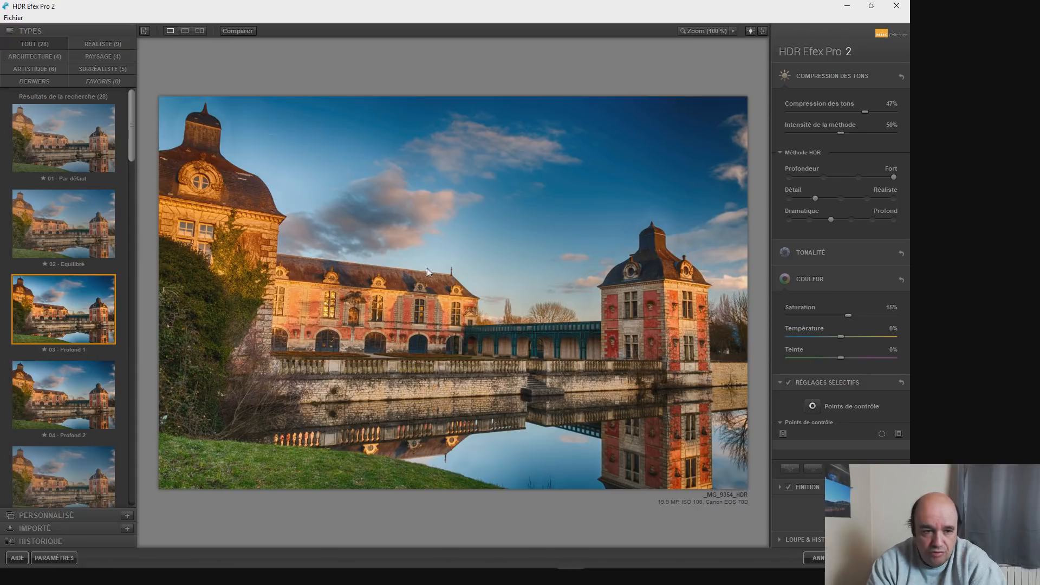
{"action": "left_click", "coordinate": [70, 391]}
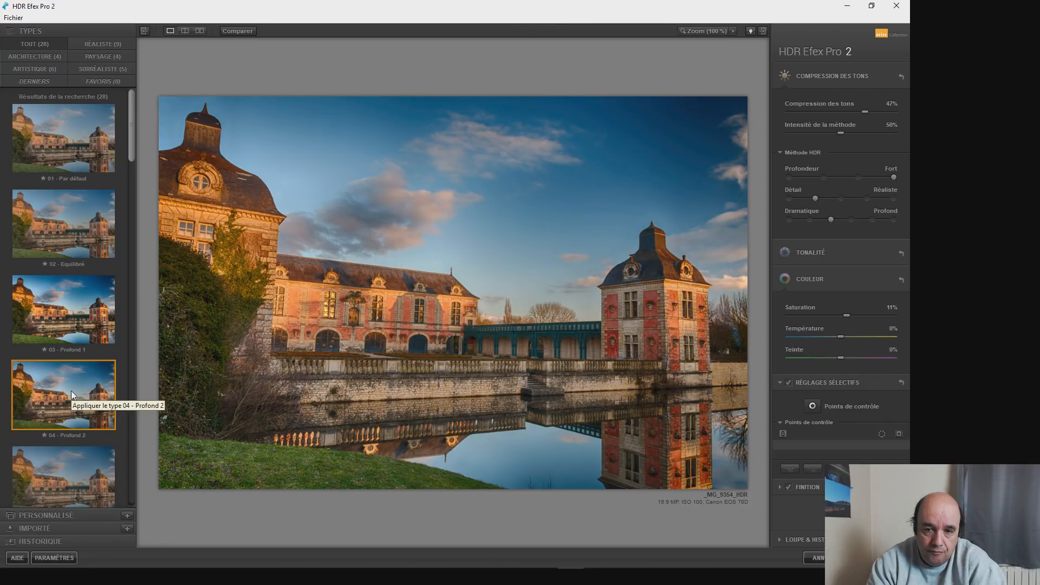
Step: Try the 18 - Pâle et structuré and 24 - Extérieur 2 presets on the merged image
{"action": "scroll", "coordinate": [49, 332], "scroll_direction": "down", "scroll_amount": 1}
{"action": "scroll", "coordinate": [50, 331], "scroll_direction": "down", "scroll_amount": 5}
{"action": "scroll", "coordinate": [49, 331], "scroll_direction": "down", "scroll_amount": 4}
{"action": "scroll", "coordinate": [50, 336], "scroll_direction": "down", "scroll_amount": 5}
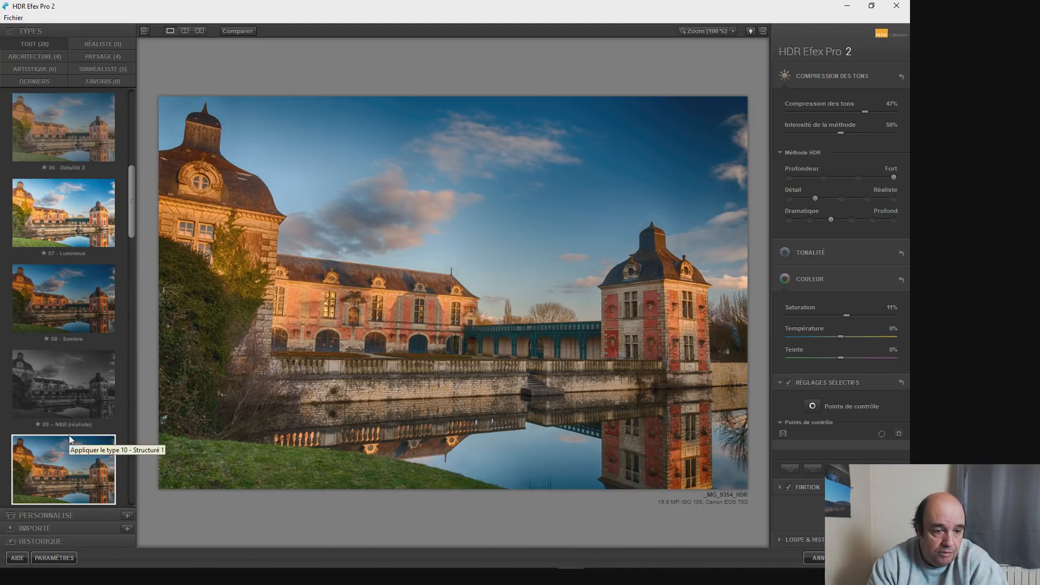
{"action": "left_click_drag", "start_coordinate": [131, 214], "coordinate": [135, 360]}
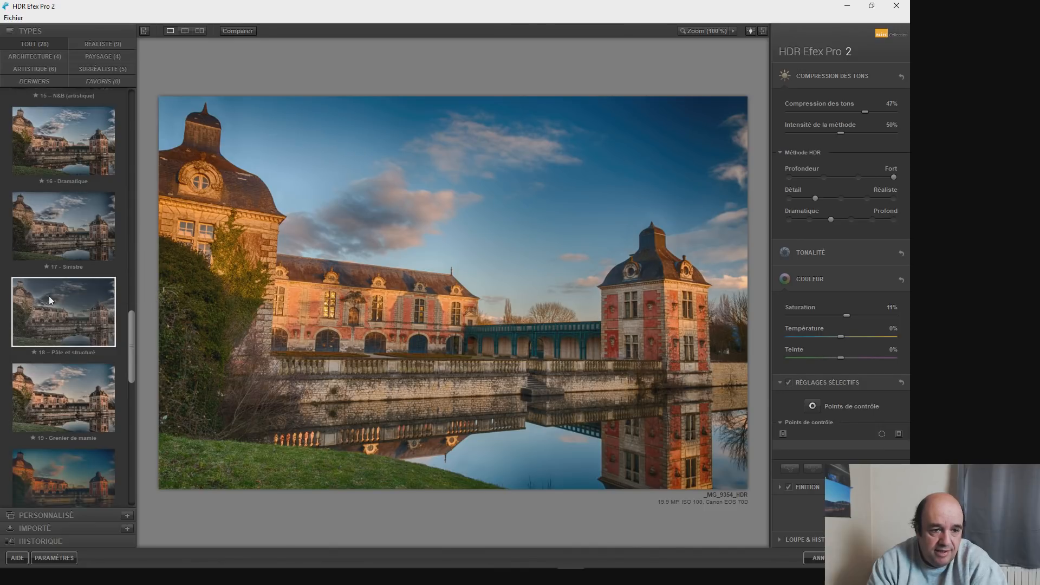
{"action": "left_click", "coordinate": [50, 301]}
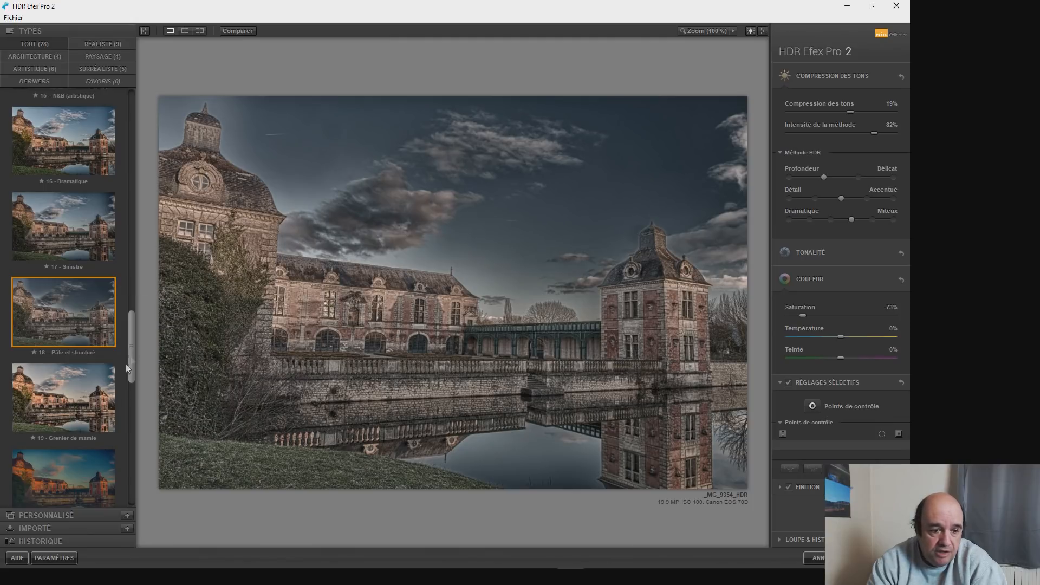
{"action": "left_click_drag", "start_coordinate": [130, 335], "coordinate": [136, 415]}
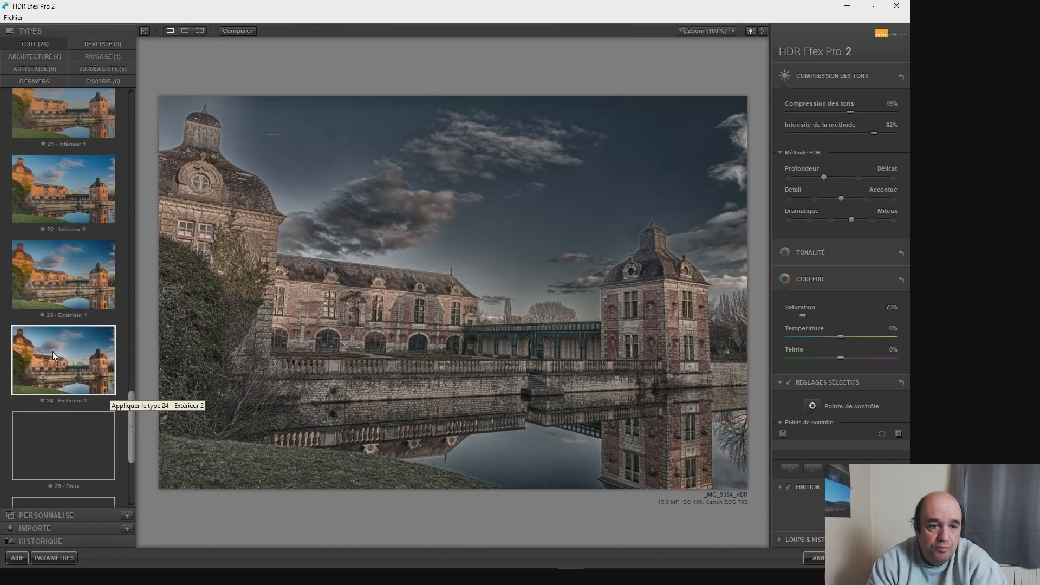
{"action": "left_click", "coordinate": [53, 352]}
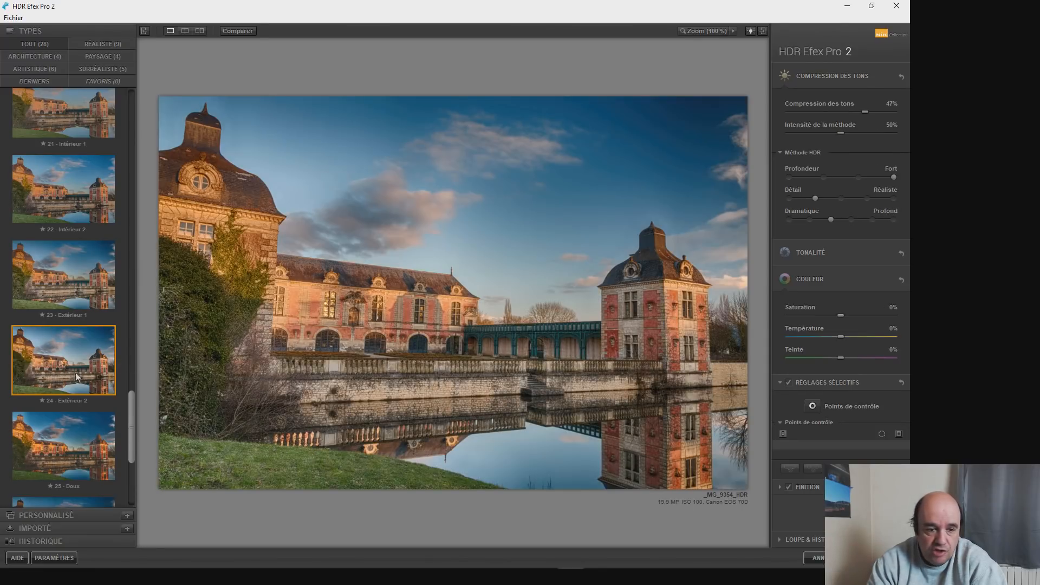
Step: Try the 15 - N&B (artistique) preset and restore the 01 - Par défaut preset
{"action": "left_click_drag", "start_coordinate": [131, 407], "coordinate": [125, 280]}
{"action": "left_click", "coordinate": [66, 304]}
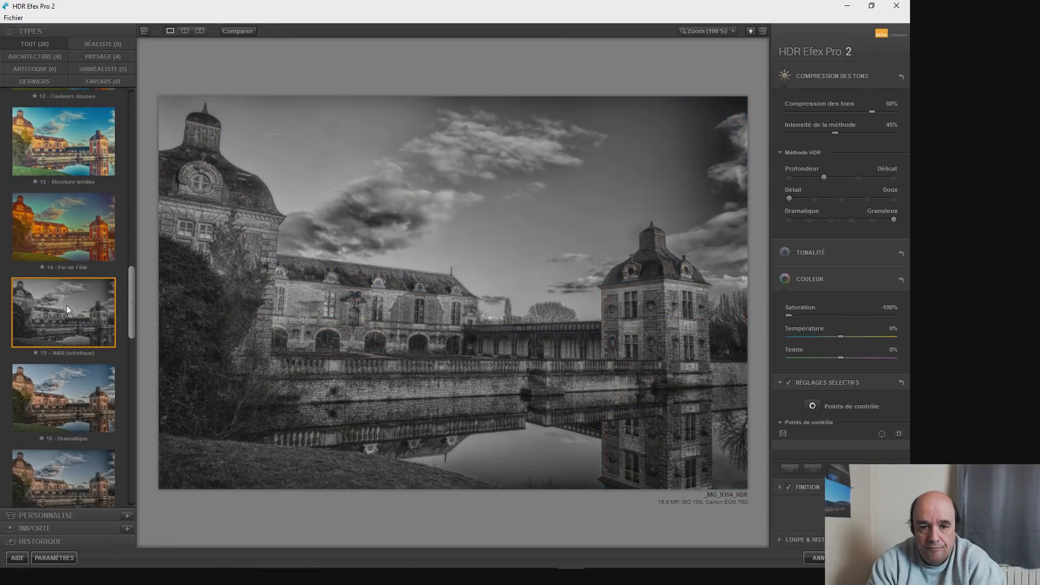
{"action": "left_click_drag", "start_coordinate": [130, 303], "coordinate": [135, 111]}
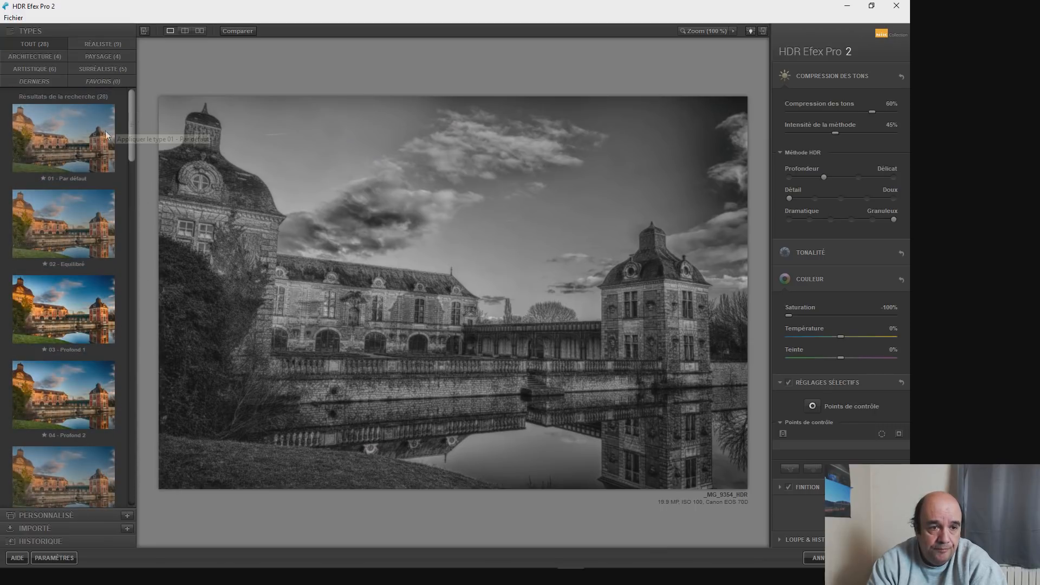
{"action": "left_click", "coordinate": [71, 138]}
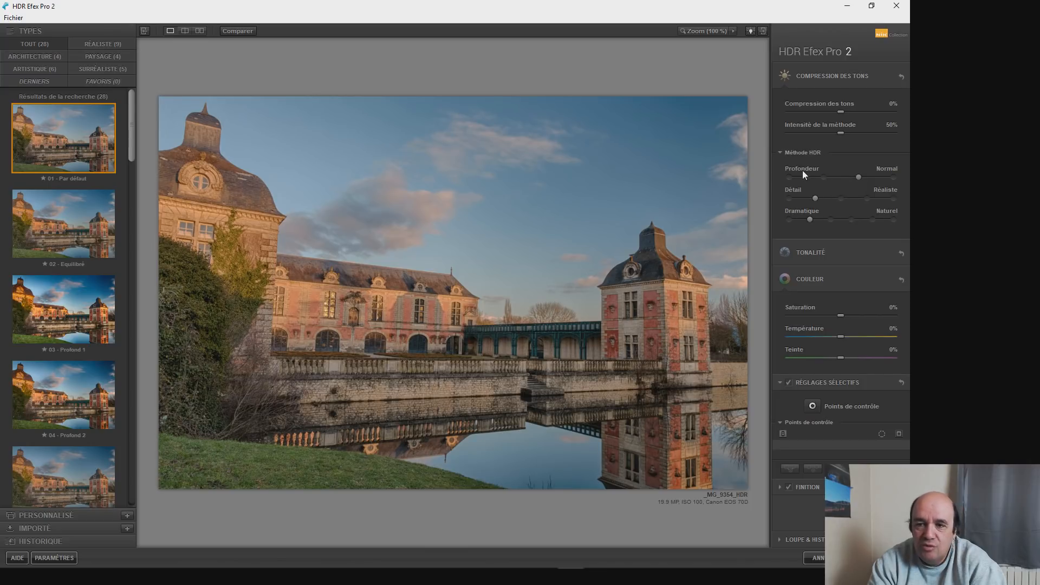
Step: Try the Fort, Délicat and Désactiver levels of the HDR method's Profondeur and restore Normal
{"action": "left_click_drag", "start_coordinate": [858, 177], "coordinate": [895, 179]}
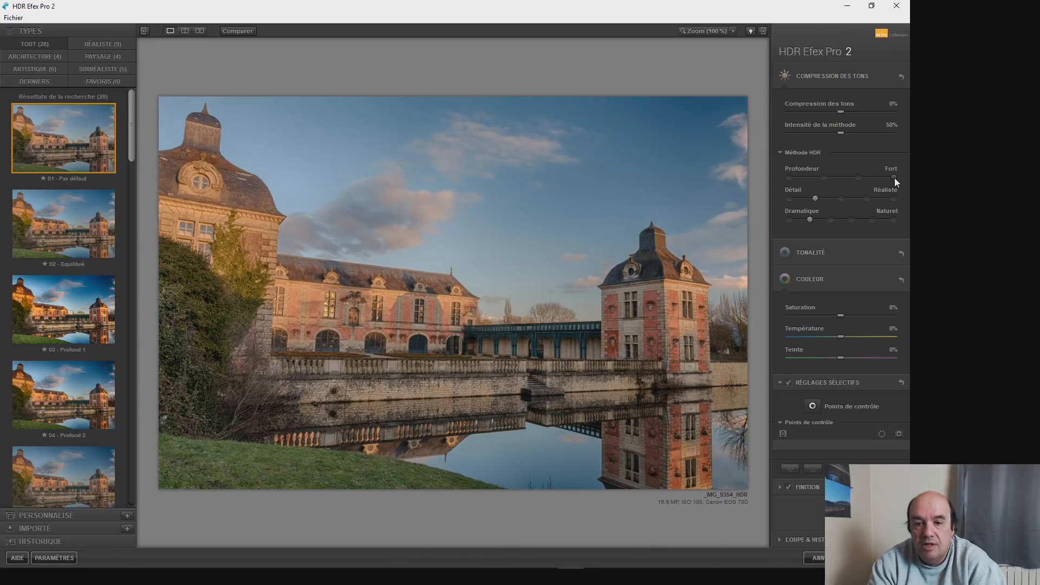
{"action": "left_click", "coordinate": [866, 178]}
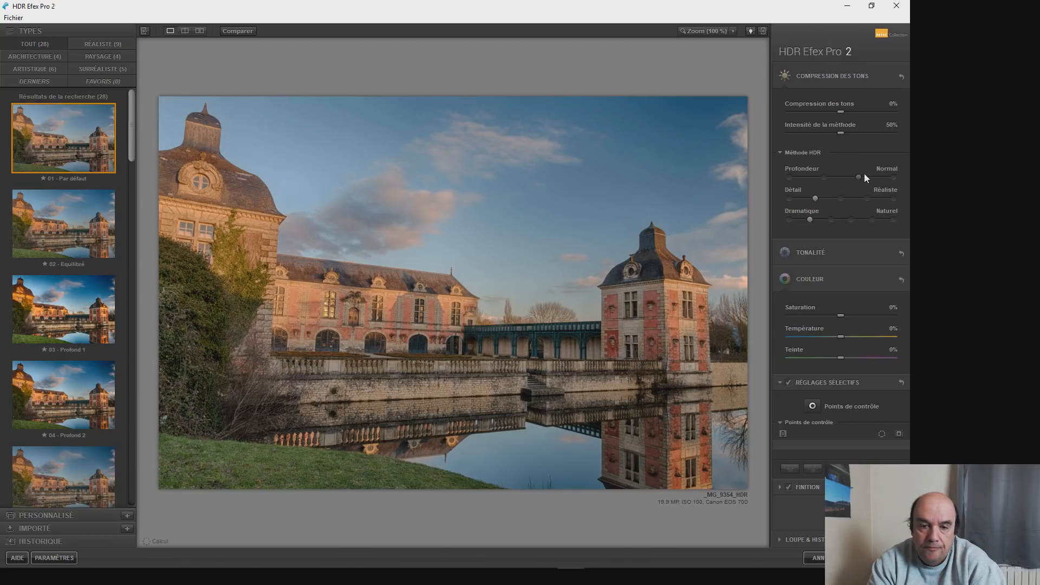
{"action": "left_click_drag", "start_coordinate": [859, 177], "coordinate": [822, 179]}
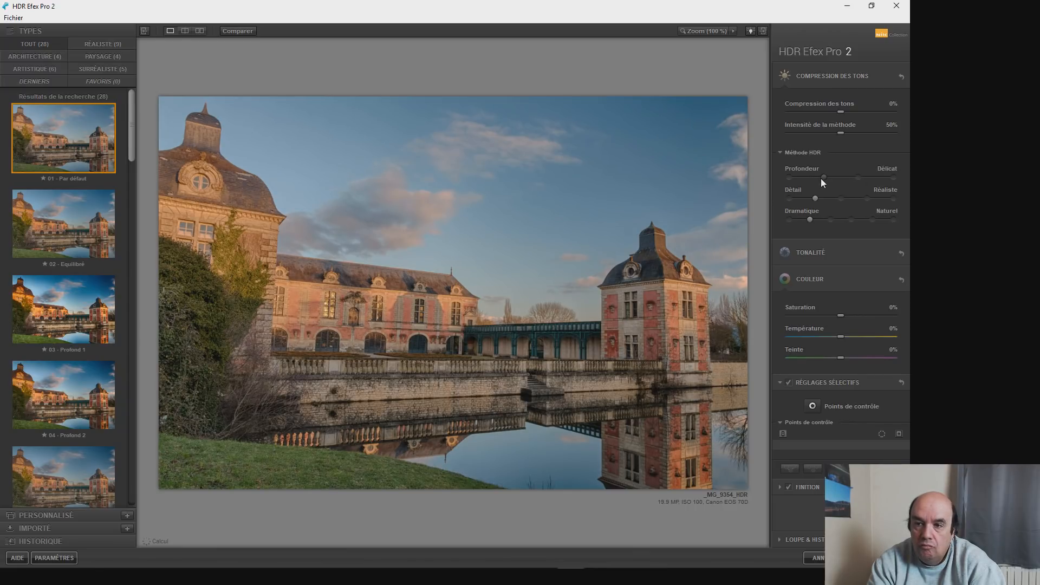
{"action": "left_click_drag", "start_coordinate": [823, 176], "coordinate": [789, 175]}
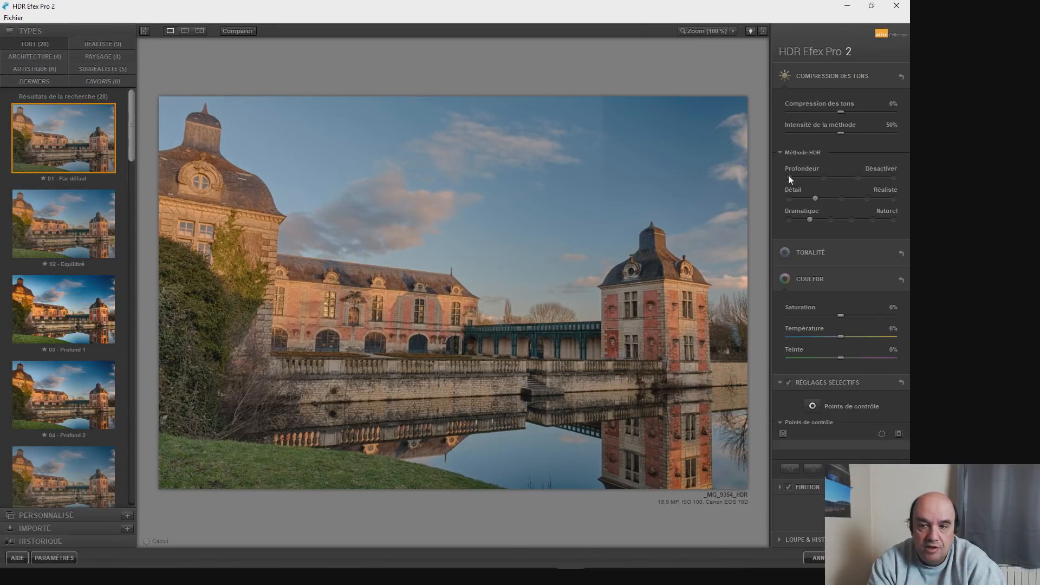
{"action": "left_click_drag", "start_coordinate": [789, 175], "coordinate": [821, 176]}
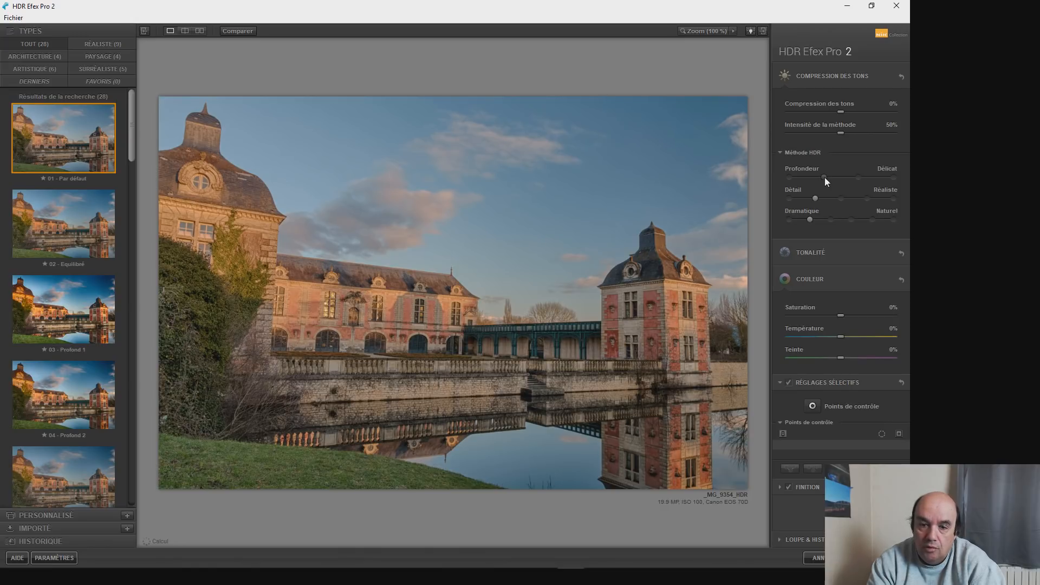
{"action": "left_click_drag", "start_coordinate": [825, 177], "coordinate": [857, 177]}
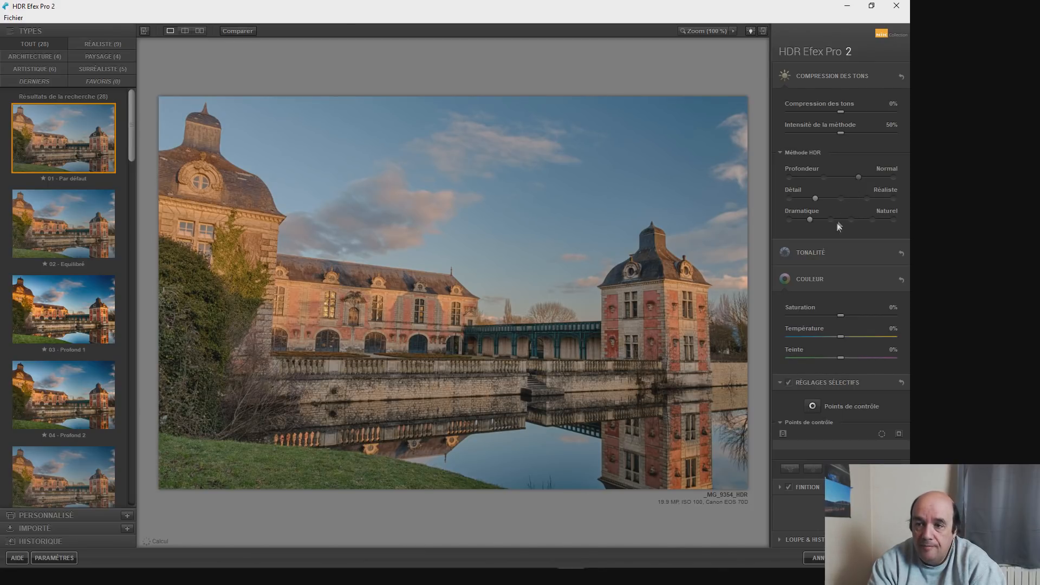
Step: Try the Grunge and Doux levels of the HDR method's Détail and restore Réaliste
{"action": "left_click_drag", "start_coordinate": [815, 199], "coordinate": [896, 199]}
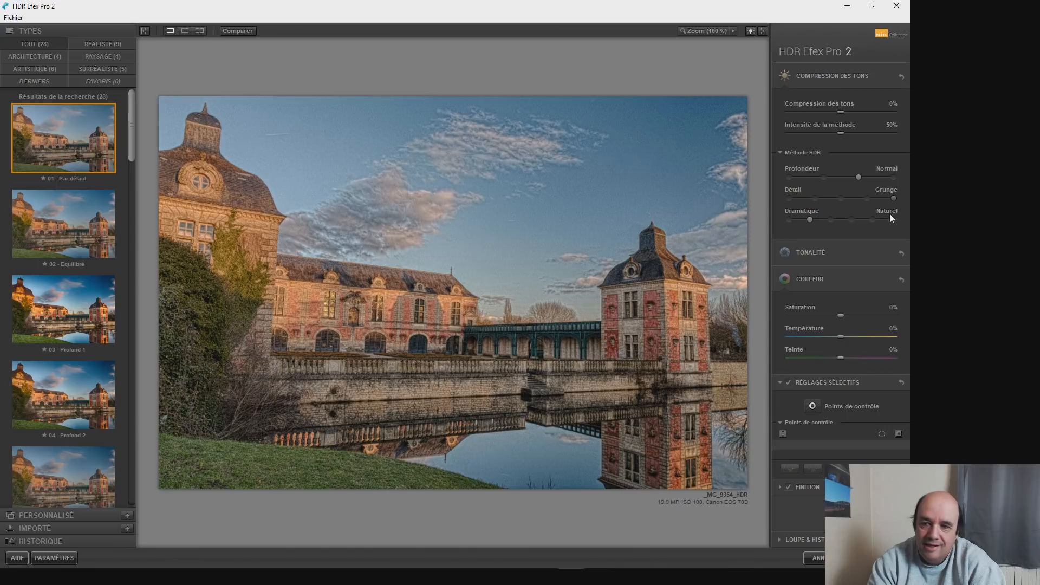
{"action": "left_click_drag", "start_coordinate": [870, 198], "coordinate": [789, 199]}
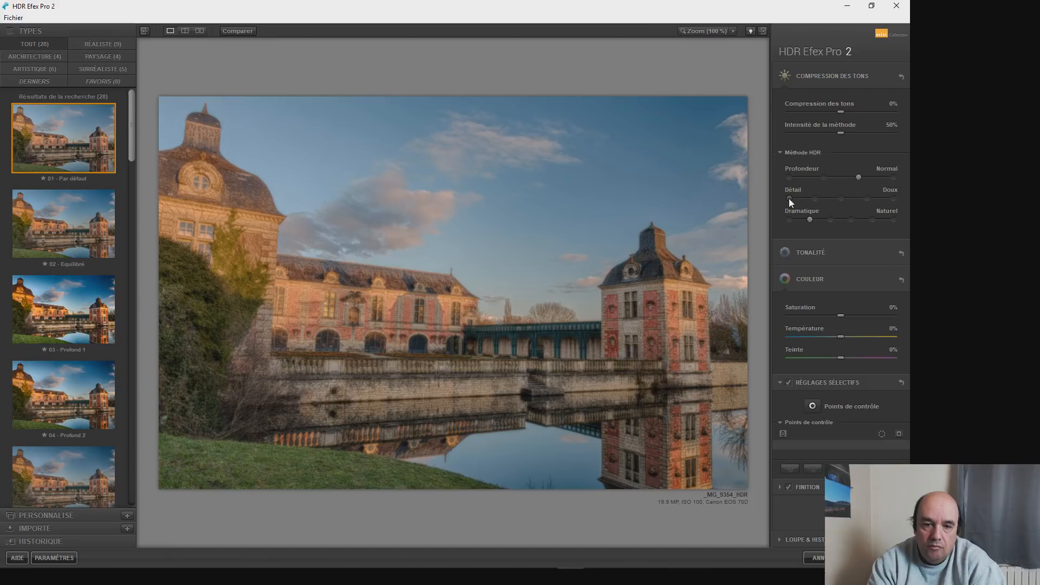
{"action": "left_click", "coordinate": [814, 198]}
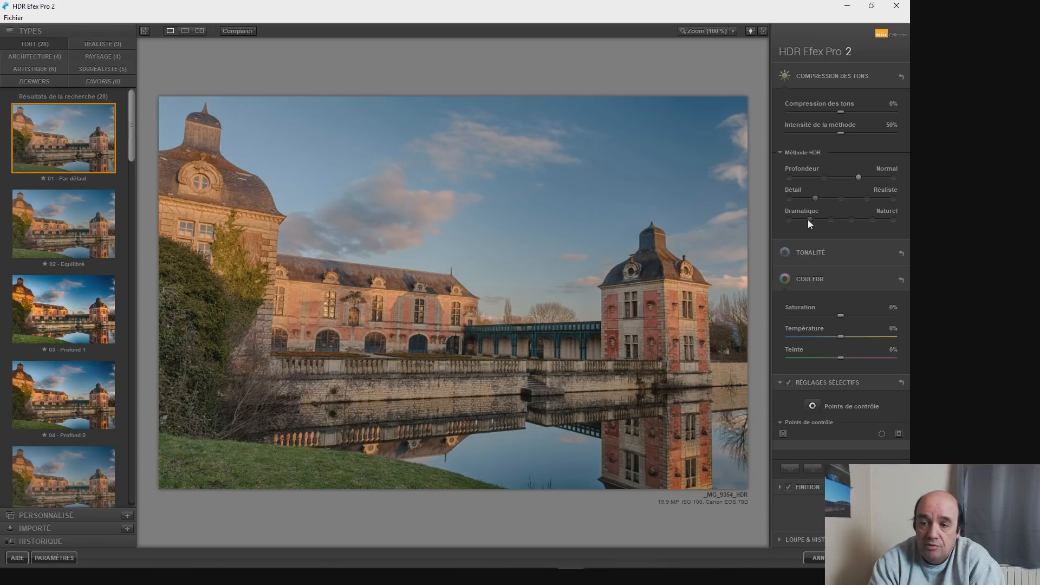
Step: Try the Plat, Profond, Miteux and Granuleux levels of the HDR method's Dramatique and restore Naturel
{"action": "left_click_drag", "start_coordinate": [808, 219], "coordinate": [794, 221]}
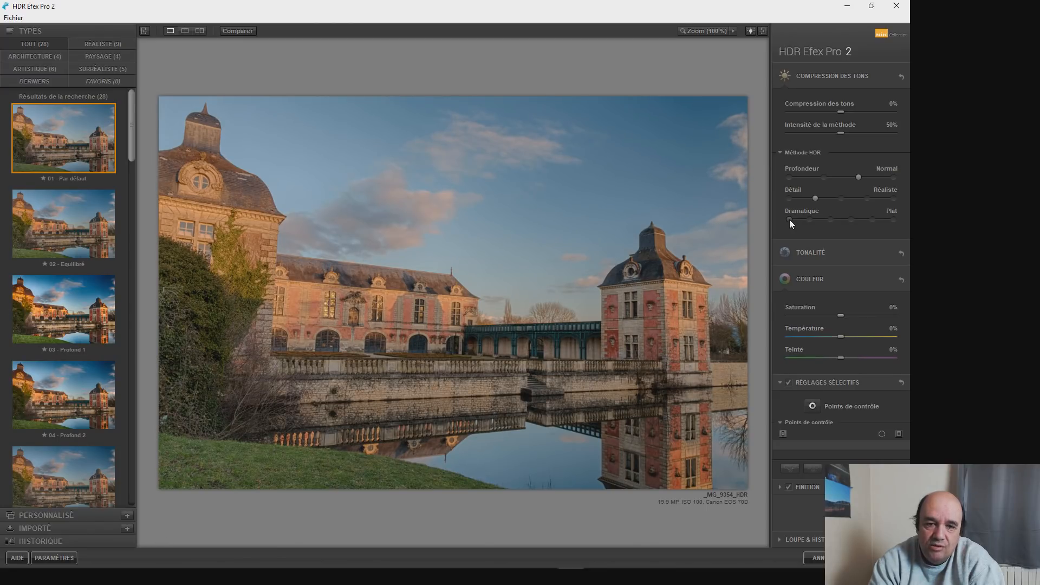
{"action": "left_click_drag", "start_coordinate": [789, 220], "coordinate": [809, 219]}
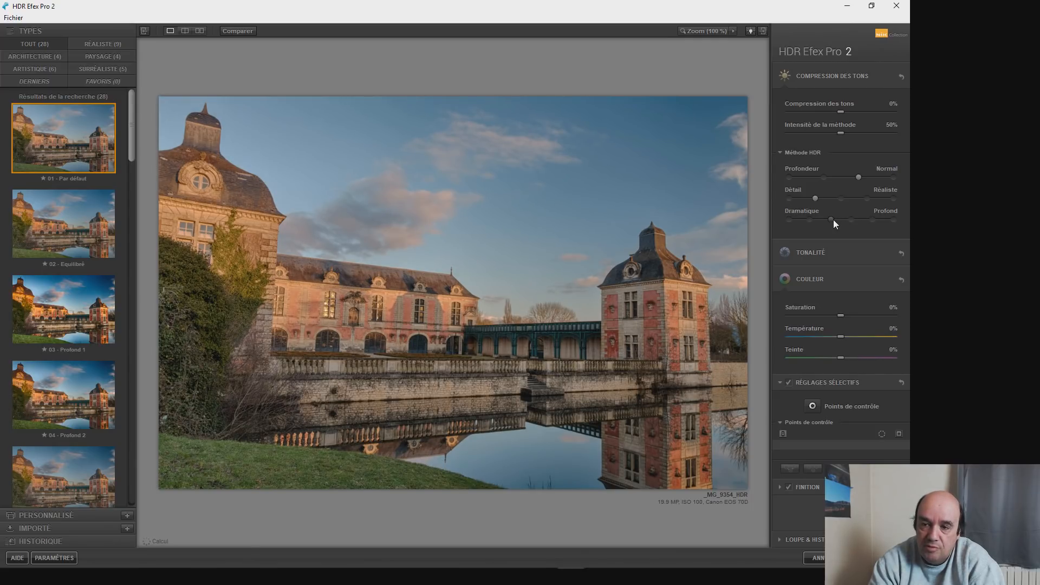
{"action": "left_click_drag", "start_coordinate": [833, 220], "coordinate": [849, 218]}
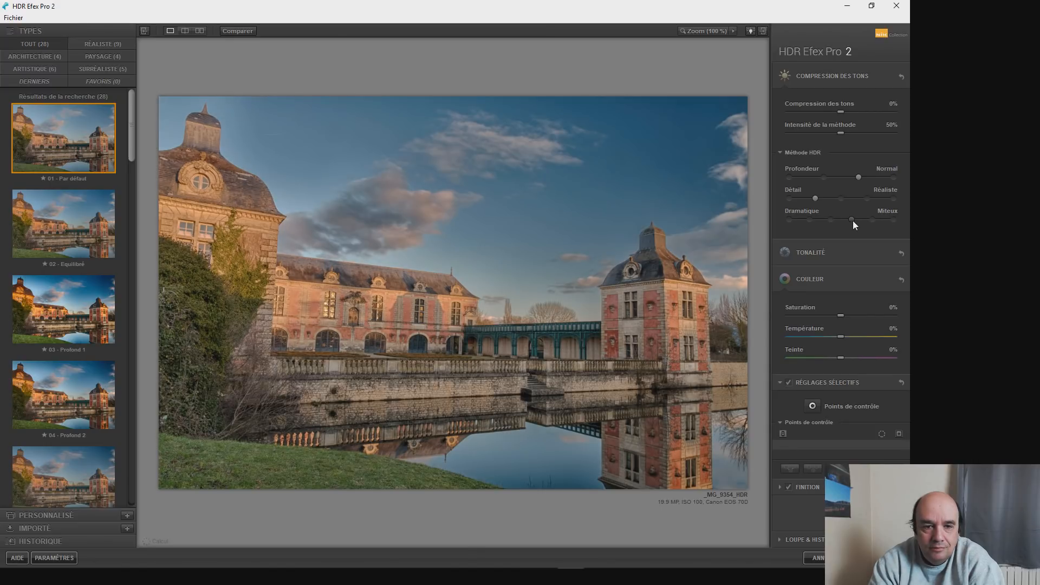
{"action": "left_click_drag", "start_coordinate": [852, 220], "coordinate": [873, 220]}
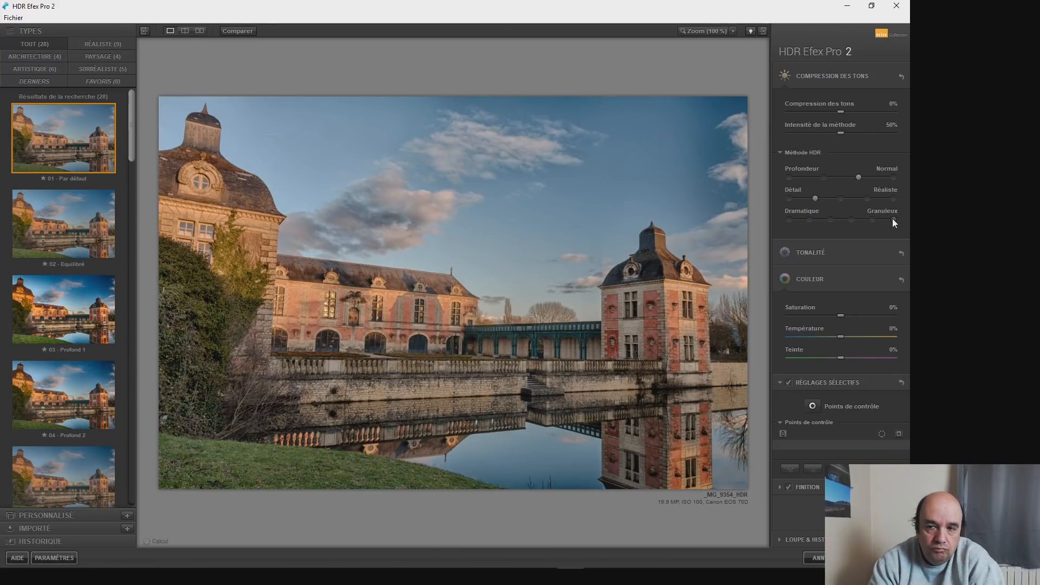
{"action": "left_click", "coordinate": [811, 219]}
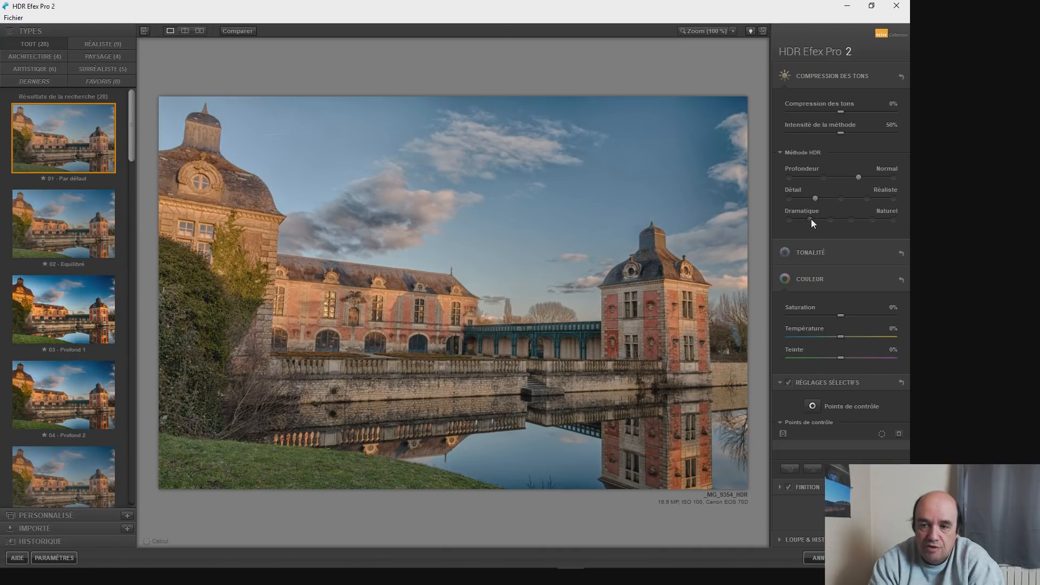
Step: Examine the Tonalité adjustments for exposure, contrast, blacks, whites and structure
{"action": "left_click", "coordinate": [847, 254]}
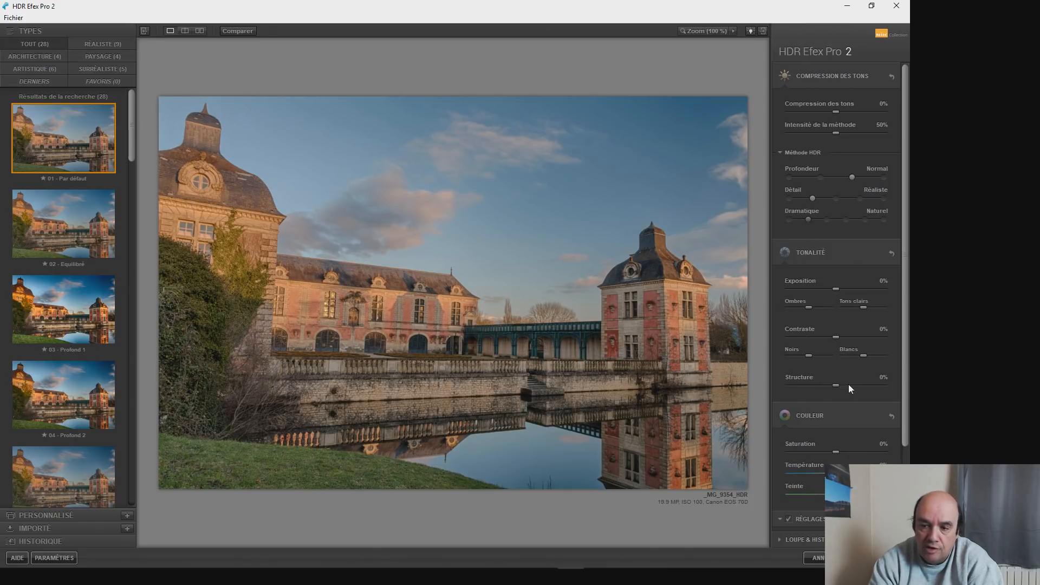
{"action": "left_click", "coordinate": [824, 251]}
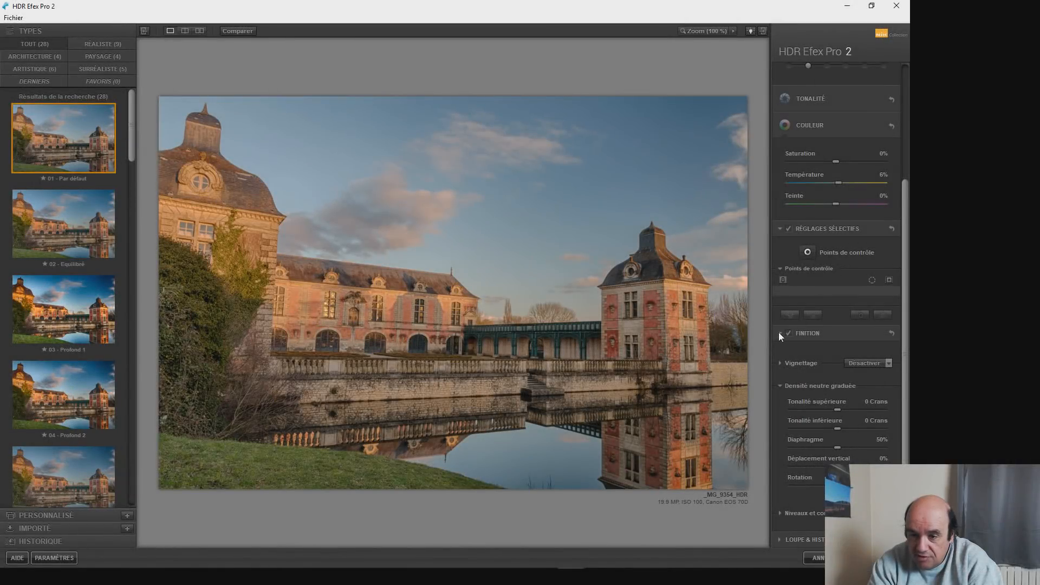
Step: Collapse the Finition adjustments and look at the magnified preview in the Loupe & Histogramme section
{"action": "left_click", "coordinate": [780, 333]}
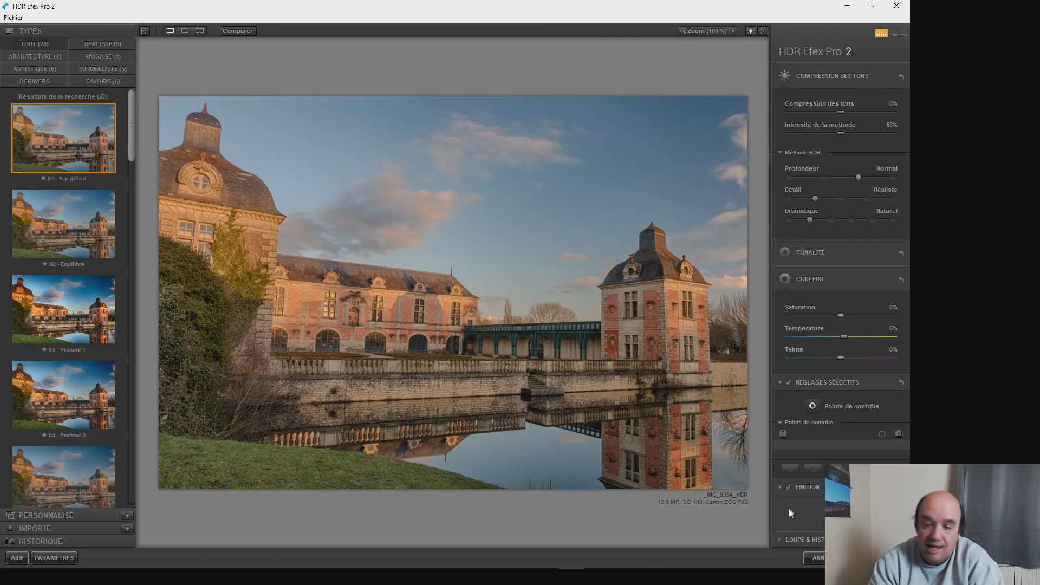
{"action": "left_click", "coordinate": [779, 539]}
{"action": "scroll", "coordinate": [823, 425], "scroll_direction": "down", "scroll_amount": 2}
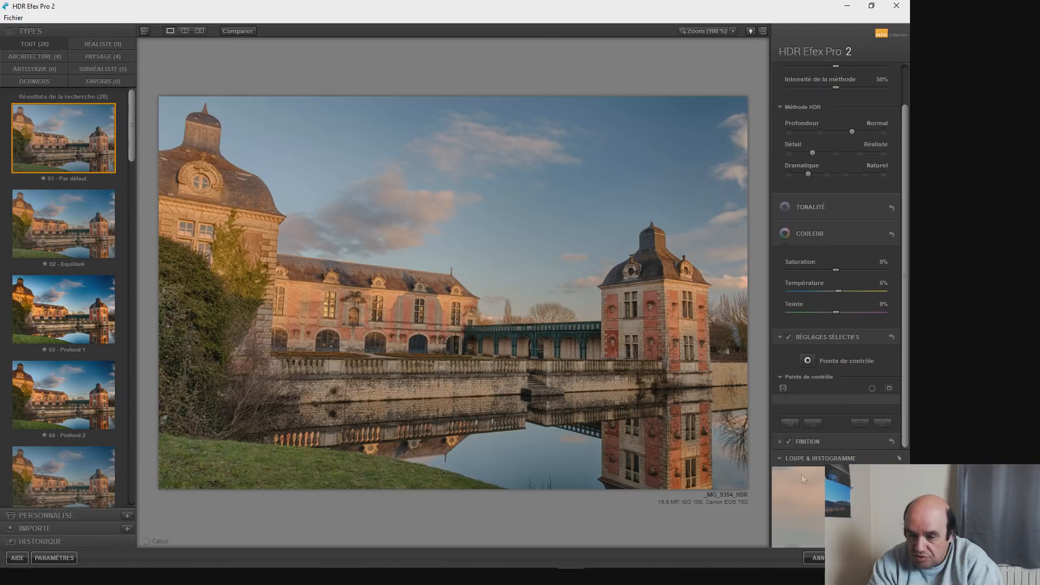
{"action": "left_click", "coordinate": [781, 458]}
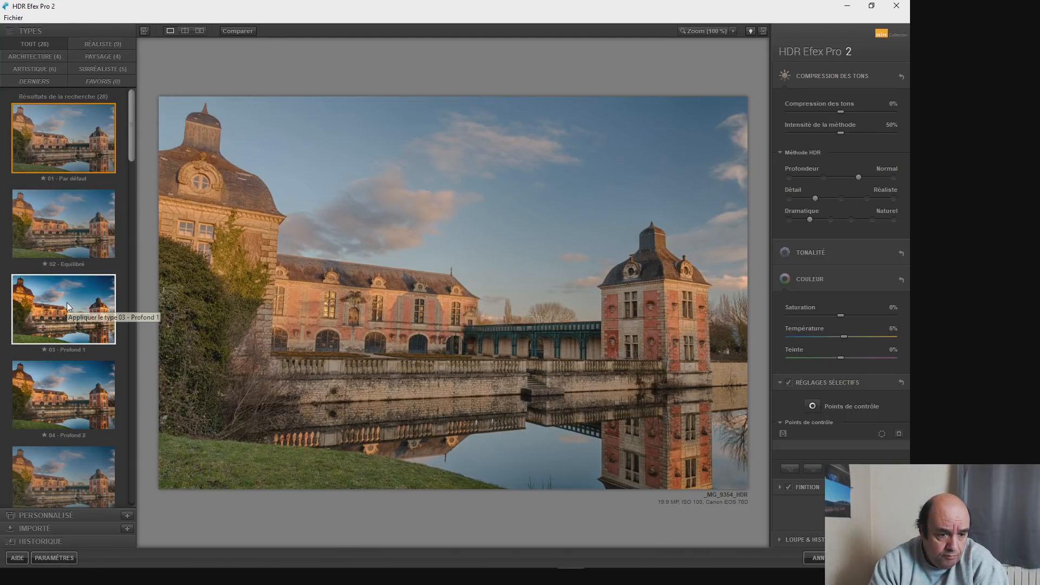
Step: Apply the 04 - Profond 2 preset and save the image as a JPEG named HDR_TEST1 in the Après Modif LR folder
{"action": "left_click", "coordinate": [63, 378]}
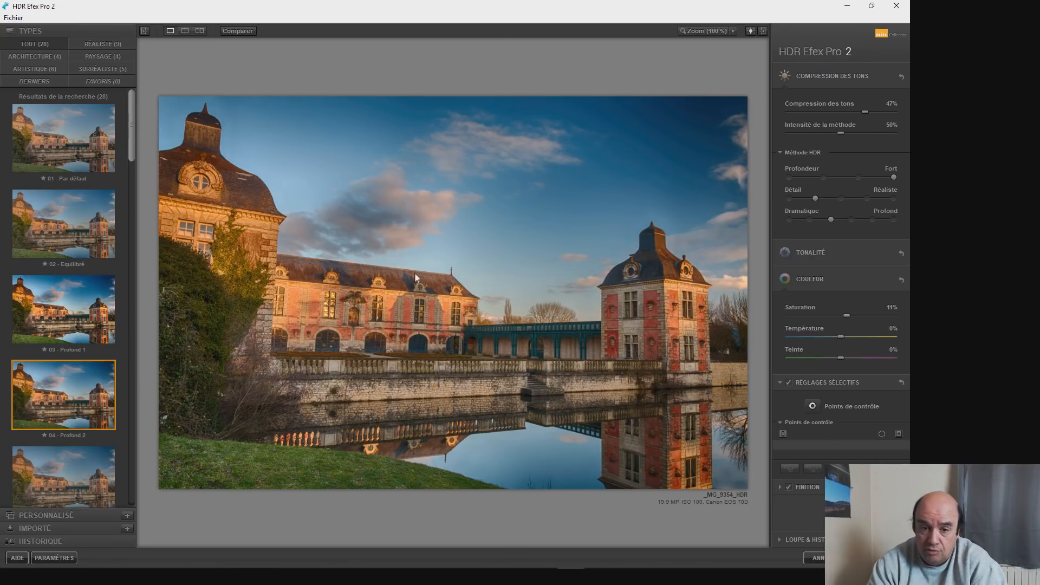
{"action": "left_click", "coordinate": [20, 19]}
{"action": "left_click", "coordinate": [35, 42]}
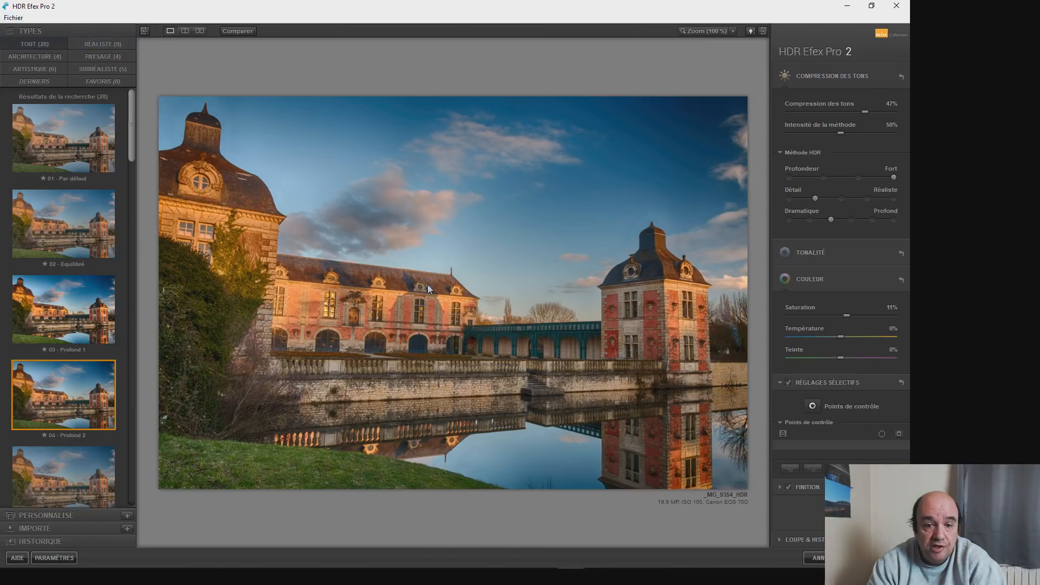
{"action": "key", "text": "Home"}
{"action": "key", "text": "Delete"}
{"action": "key", "text": "Delete"}
{"action": "key", "text": "Delete"}
{"action": "key", "text": "Delete"}
{"action": "key", "text": "Delete"}
{"action": "key", "text": "Delete"}
{"action": "key", "text": "Delete"}
{"action": "key", "text": "Delete"}
{"action": "key", "text": "Delete"}
{"action": "key", "text": "Delete"}
{"action": "key", "text": "Delete"}
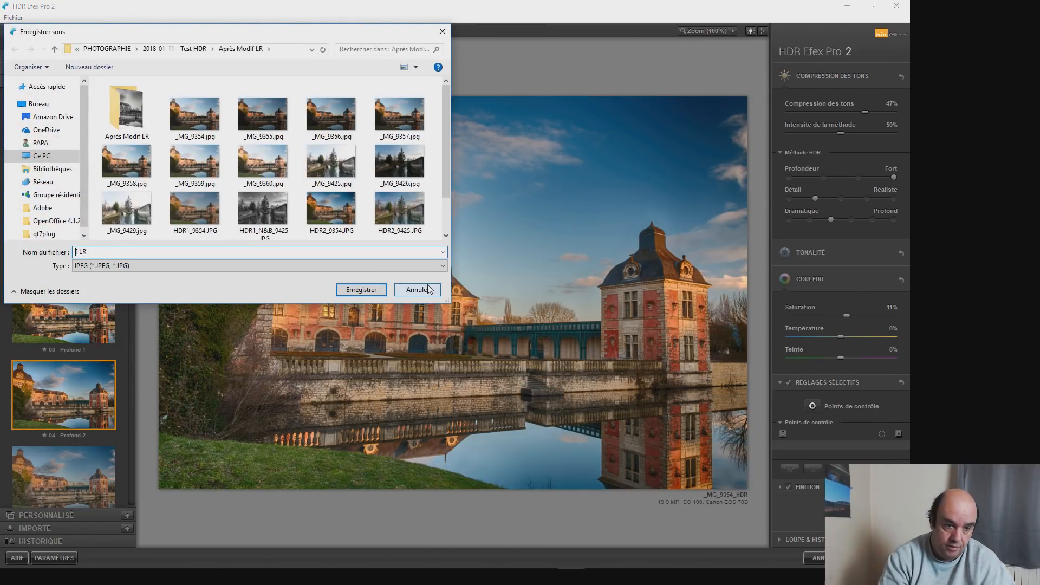
{"action": "key", "text": "Delete"}
{"action": "key", "text": "Delete"}
{"action": "key", "text": "Delete"}
{"action": "key", "text": "Delete"}
{"action": "type", "text": "HDR_TEST1"}
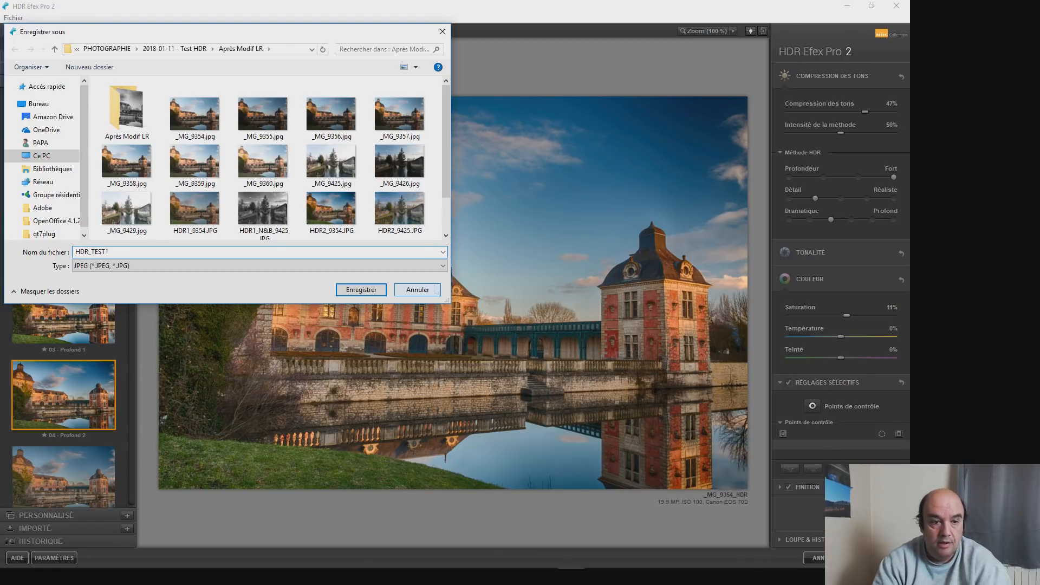
{"action": "left_click", "coordinate": [372, 289]}
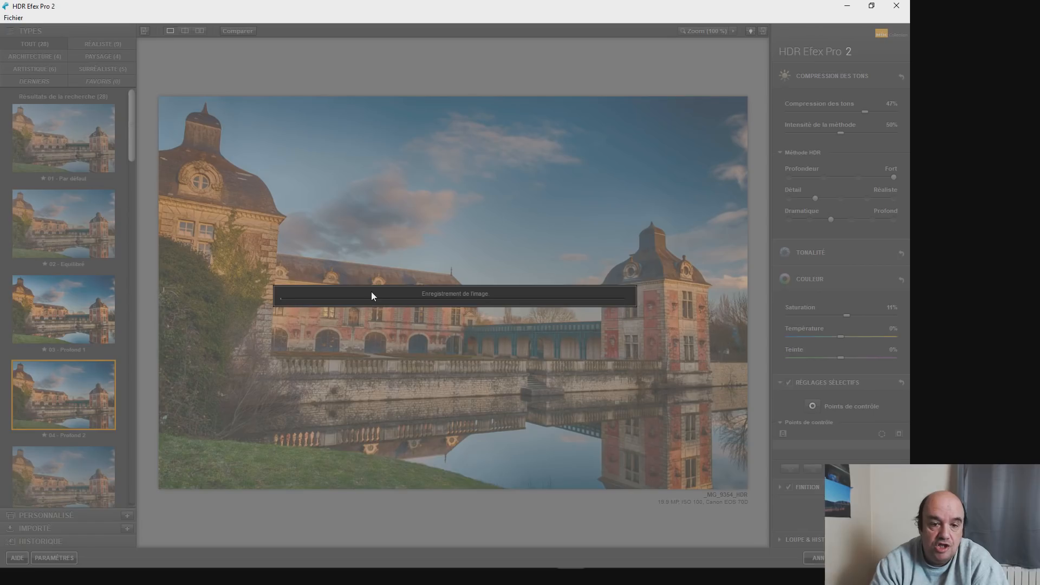